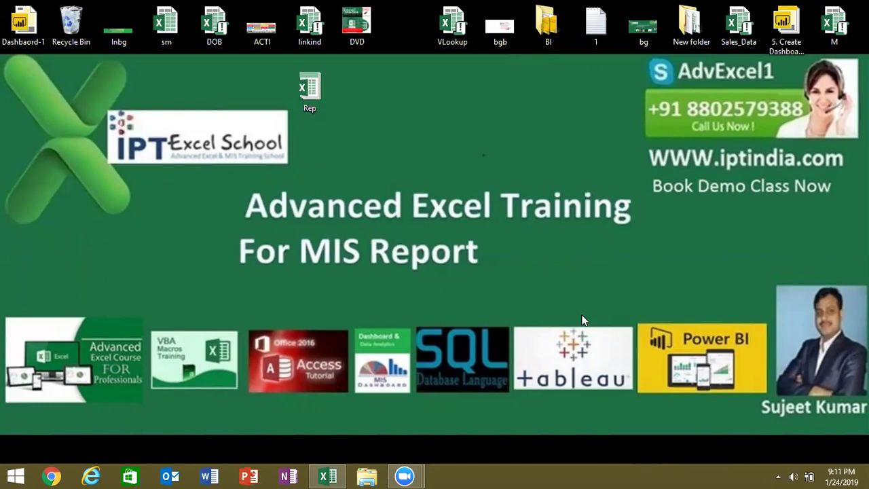
Bring the blank Book1 workbook forward from the taskbar and show the Developer ribbon
click(328, 475)
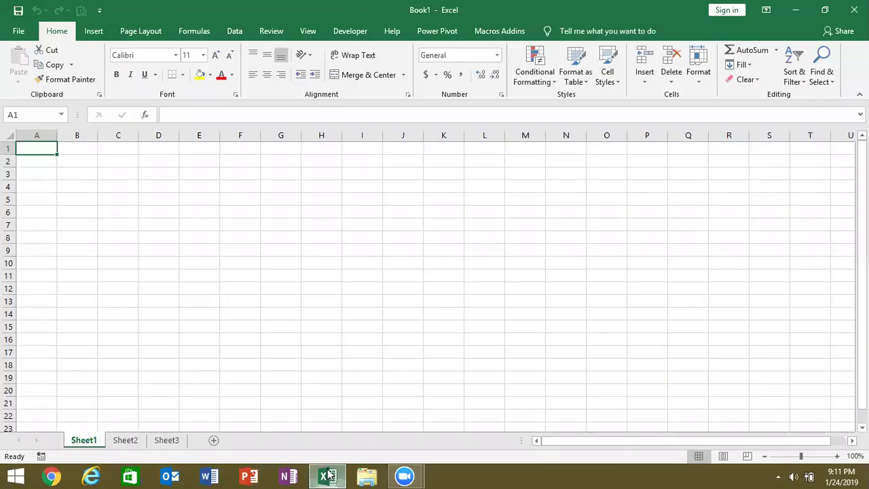
click(342, 32)
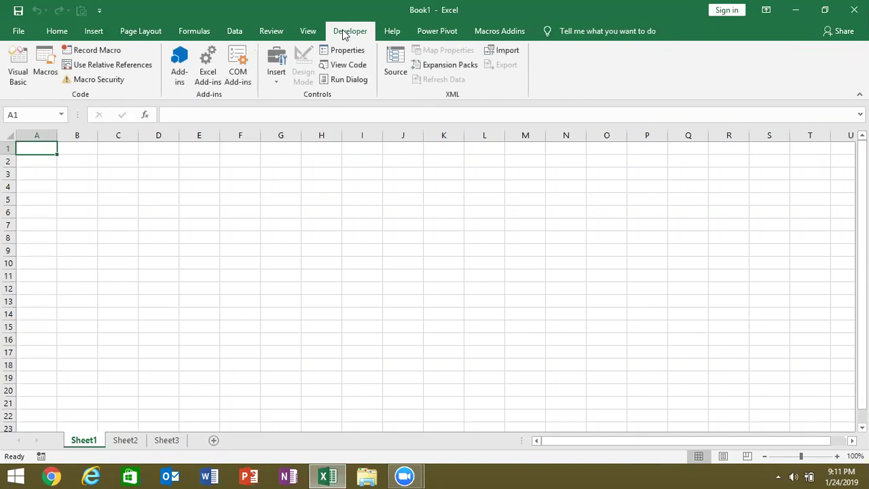
Switch the Book1 ribbon back to the Home commands
click(51, 34)
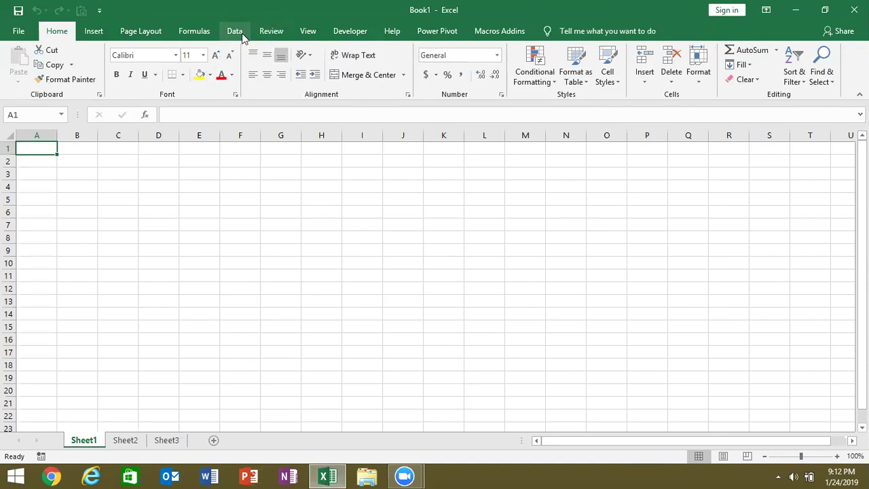
Record a macro whose only action is selecting cell H8
click(345, 34)
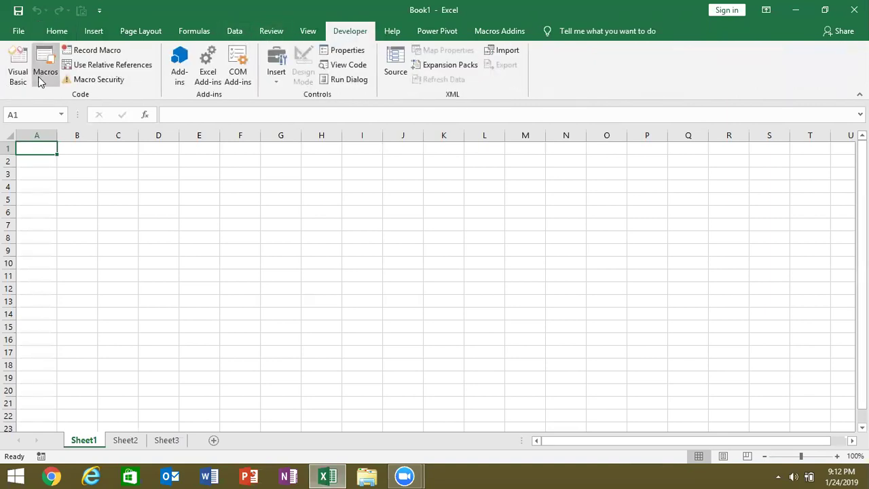
click(92, 51)
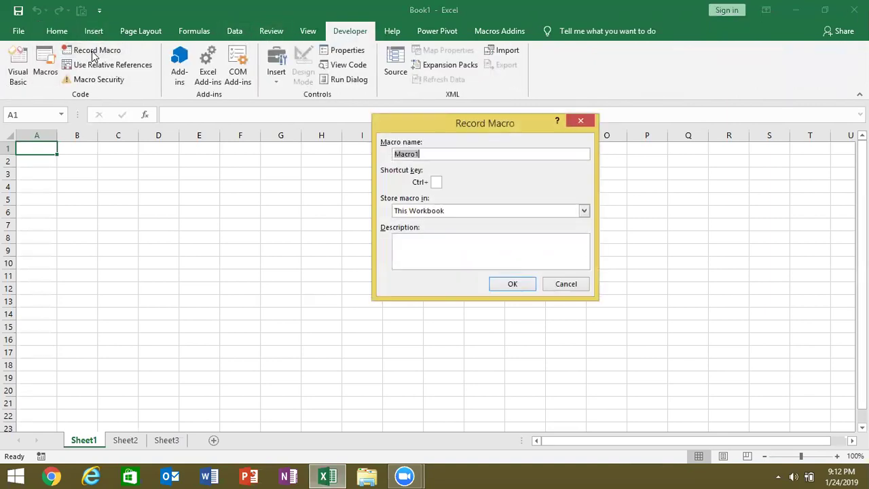
click(510, 284)
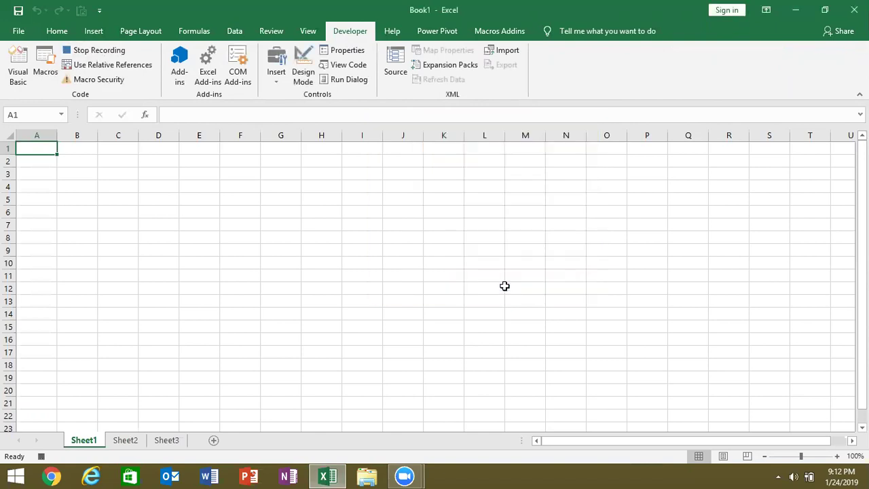
click(328, 239)
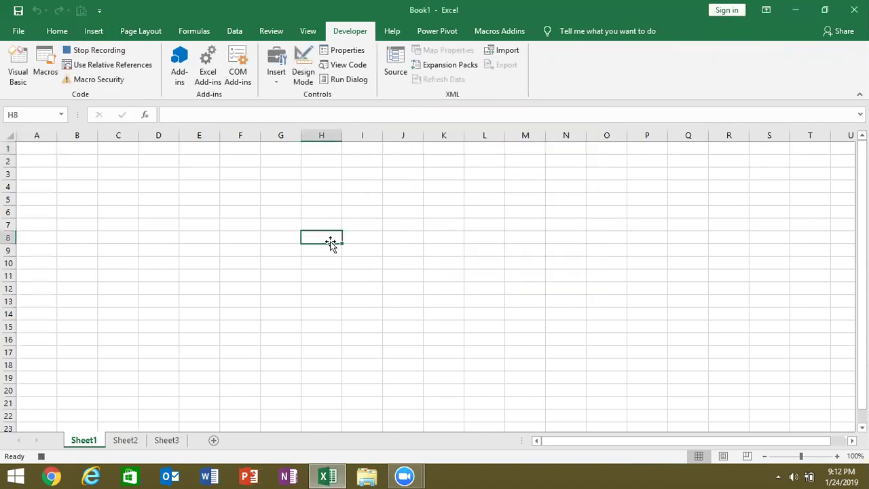
click(83, 55)
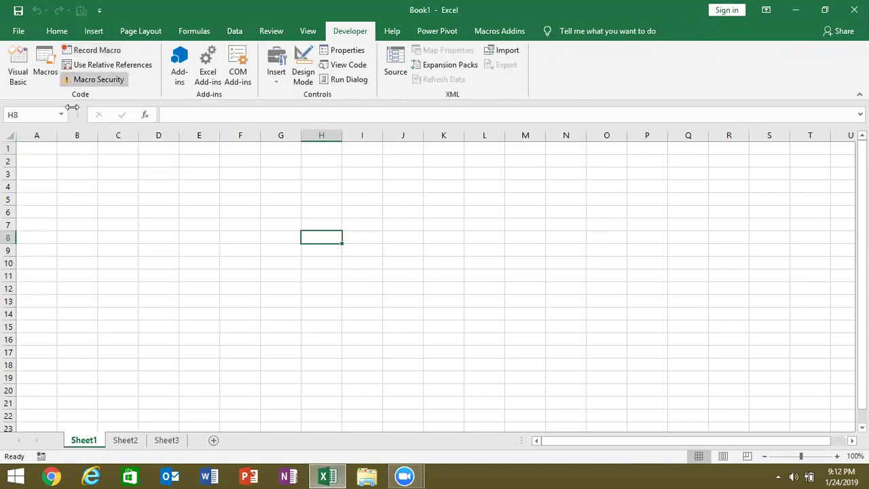
Enter 'Macros' in cell B2 and 'Public' in cell C3
click(61, 158)
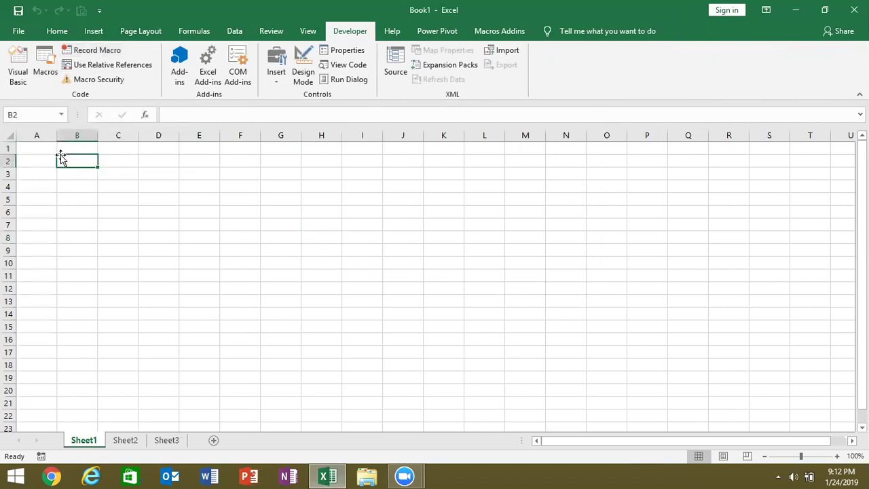
text(Macros)
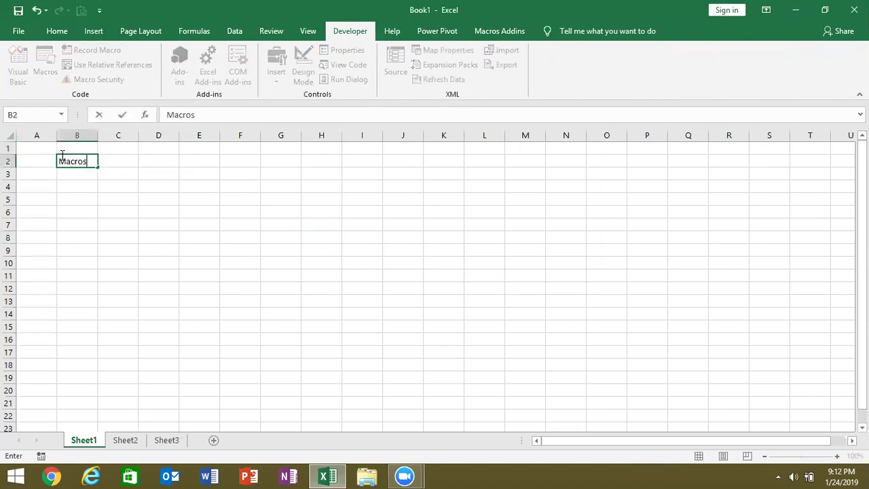
key(Return)
key(Down)
key(Down)
key(Up)
key(Up)
key(Up)
key(Right)
key(Down)
text(Public)
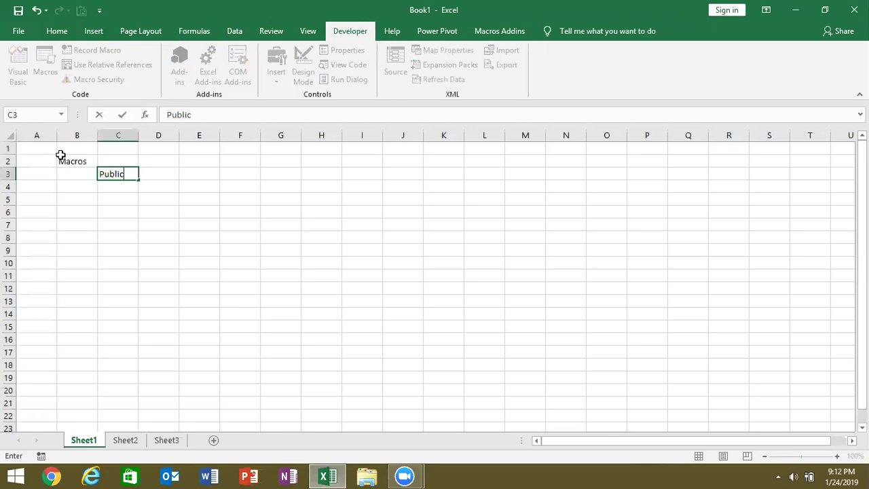
key(Return)
click(220, 174)
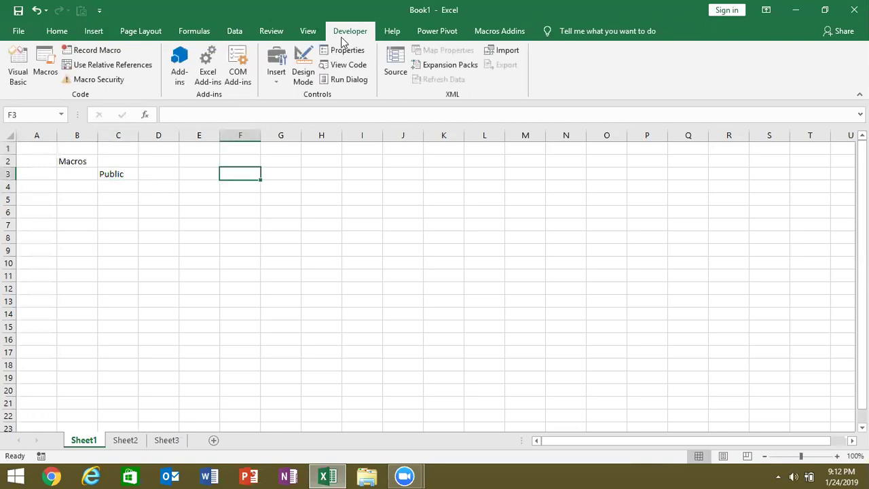
In the Visual Basic editor, insert a new code module, Module2, into Book1
click(18, 76)
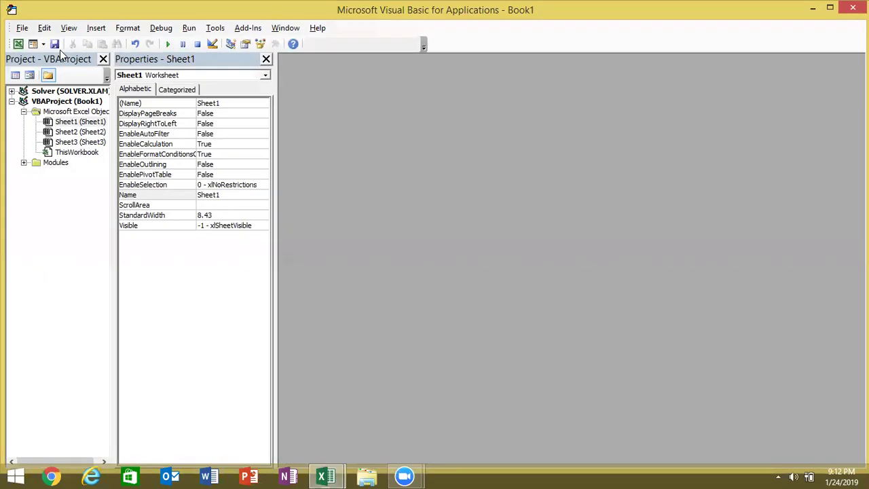
click(68, 29)
mouse_move(96, 30)
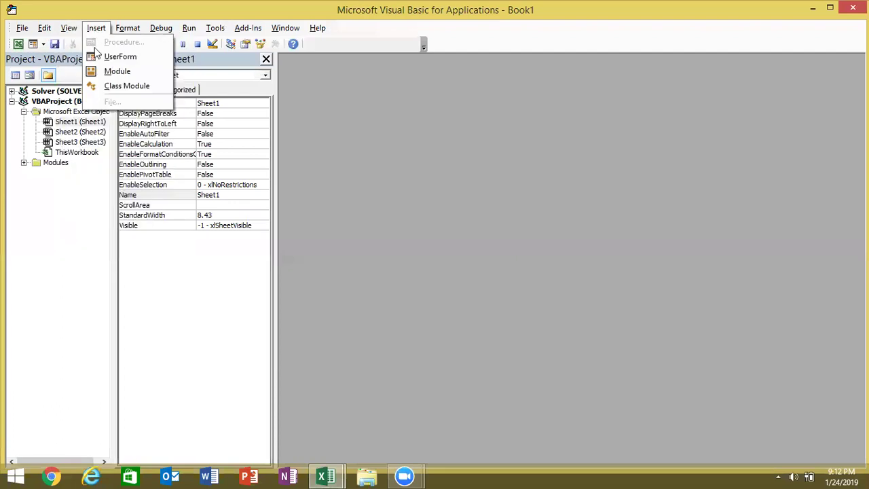
click(117, 70)
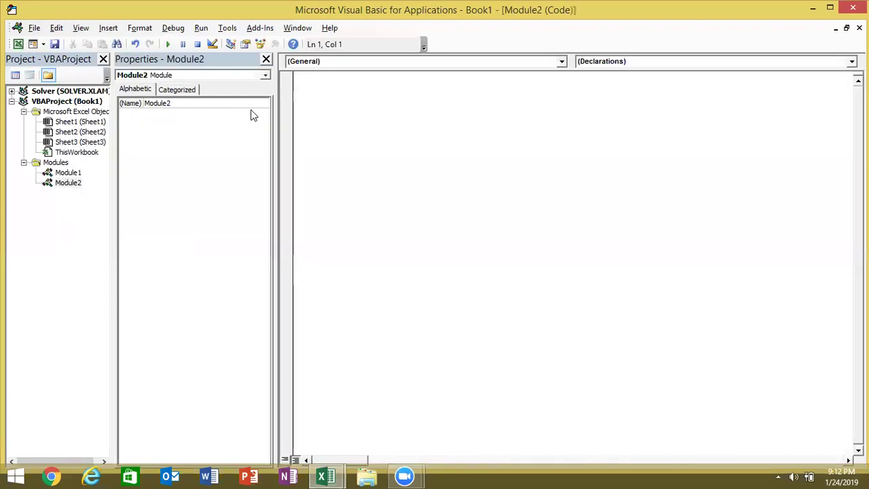
Write an empty Sub rr() procedure, then view Module1's recorded Macro1 code
text(sub )
text(rr())
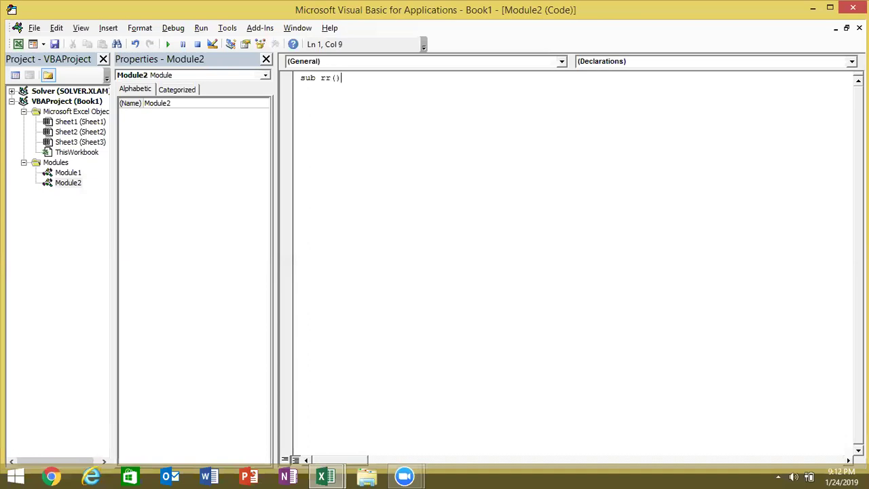
key(Return)
text(44)
key(BackSpace)
key(BackSpace)
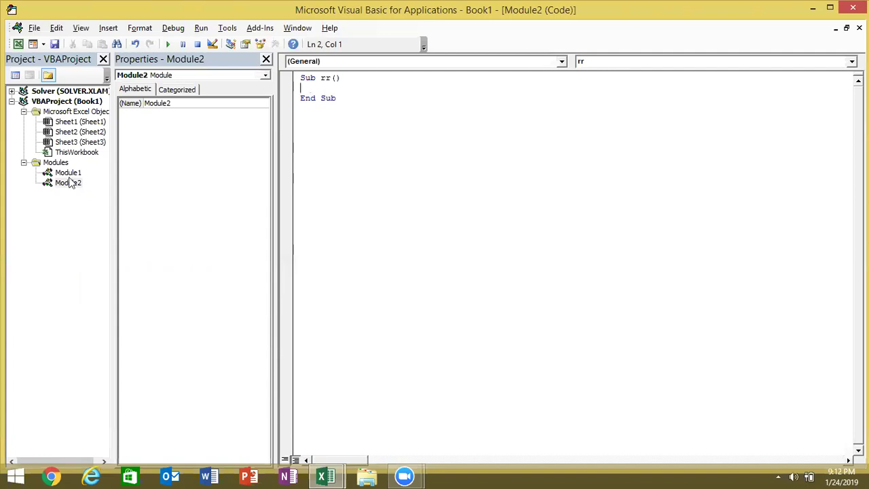
double_click(68, 173)
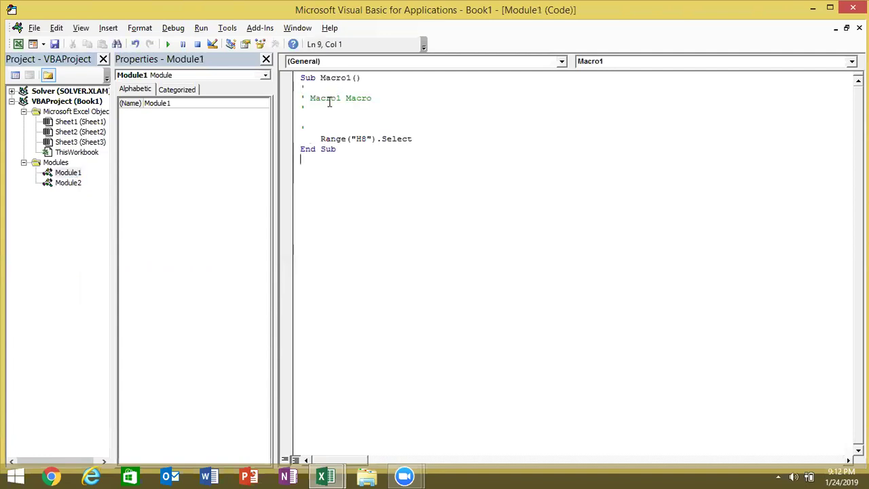
key(alt+Tab)
key(alt+Tab)
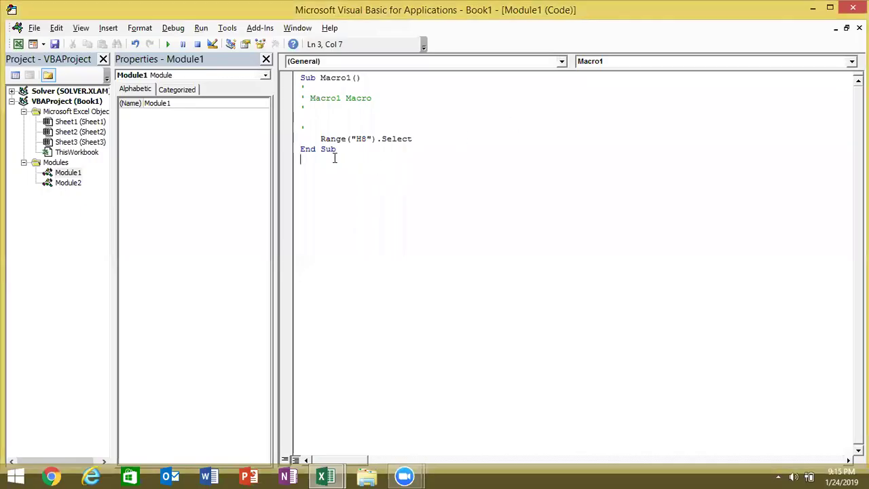
Leave Macro1's Range("H8").Select code unchanged and show the Windows desktop
click(334, 157)
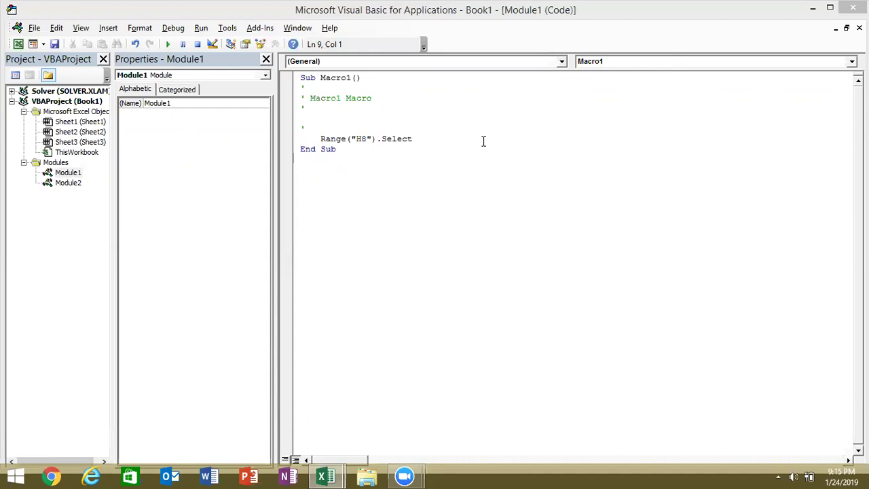
key(alt+Tab)
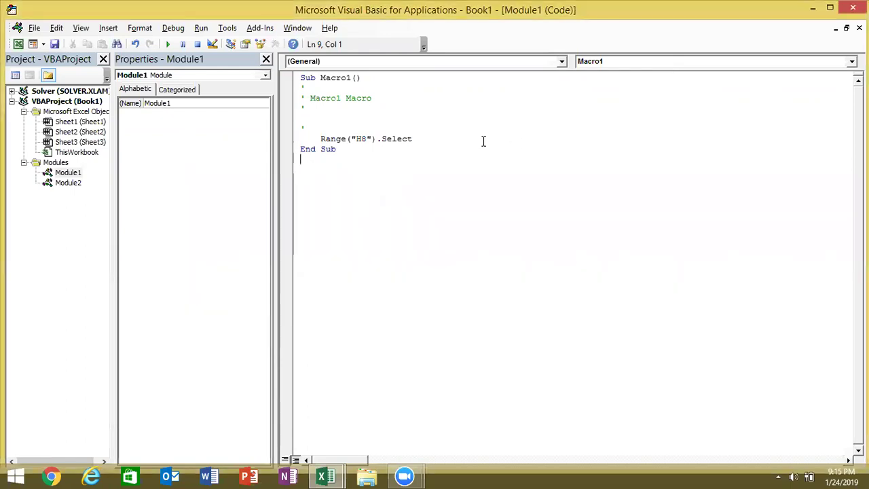
key(super+d)
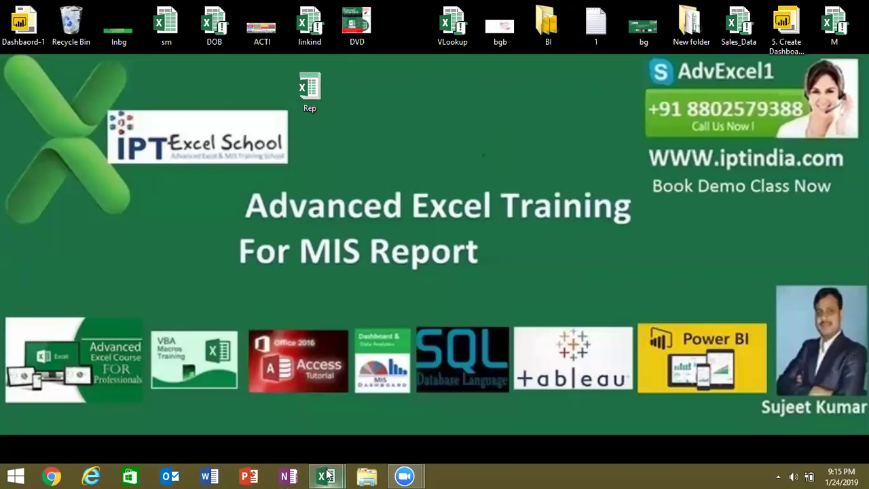
Return to Book1, select cells C3, F9 and F5, then create new blank workbook Book2
mouse_move(325, 475)
click(275, 435)
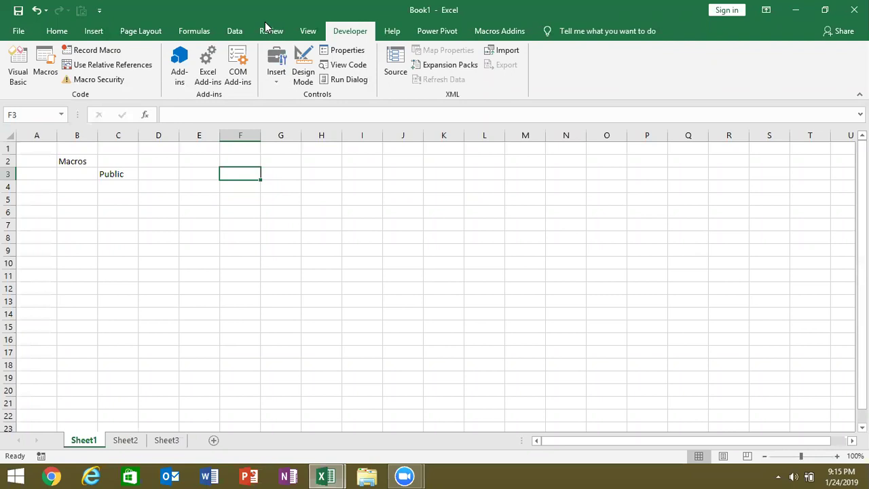
click(134, 173)
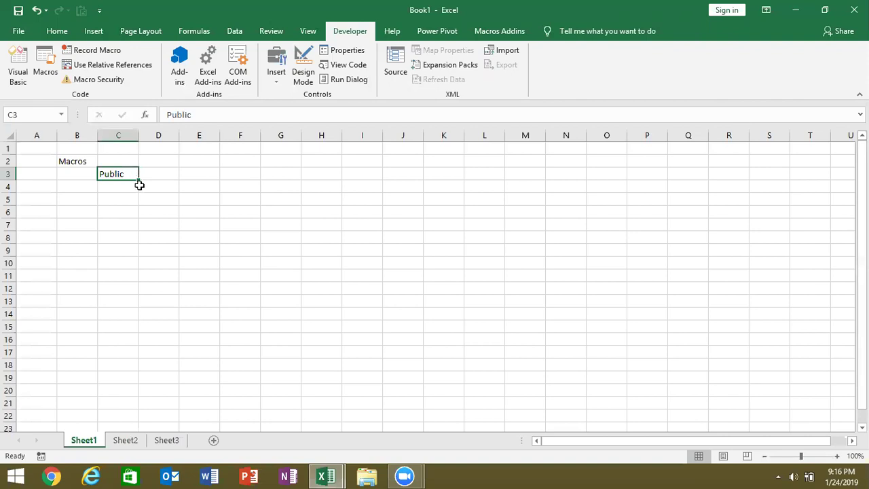
click(236, 248)
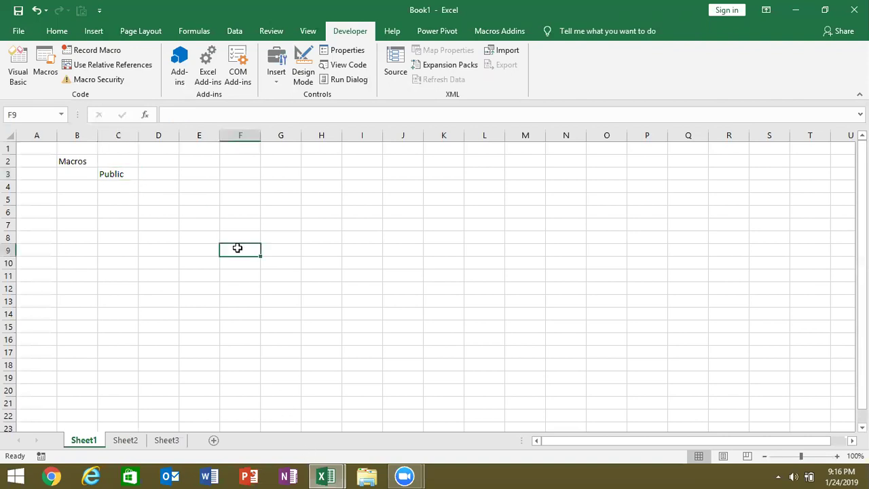
click(223, 196)
key(ctrl+n)
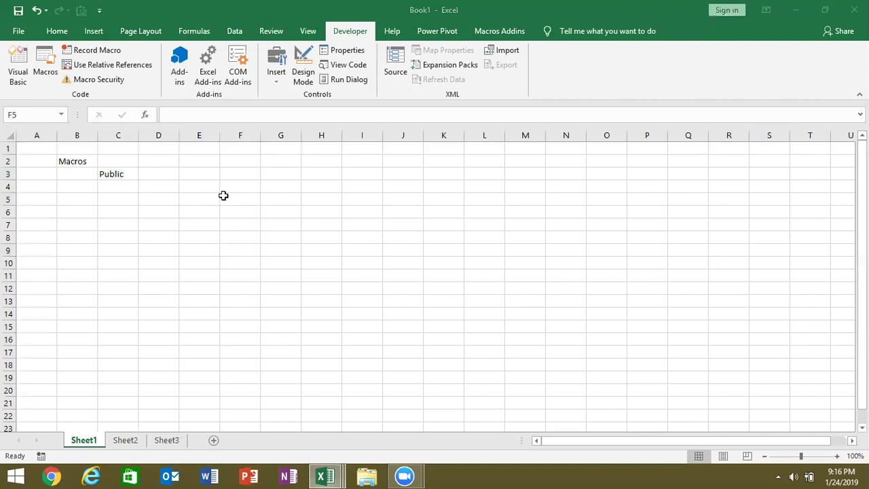
From Book2, review the Macro list showing Book1's Macro1 and rr, then close it
click(347, 31)
click(51, 75)
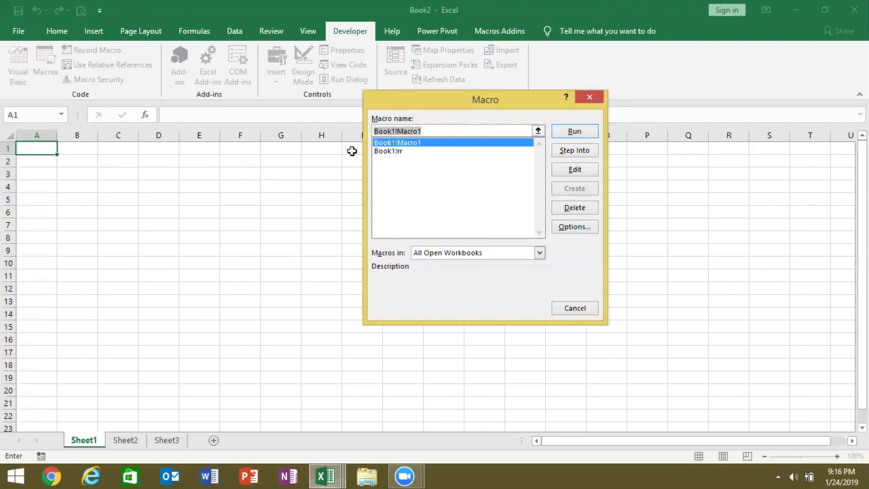
click(333, 477)
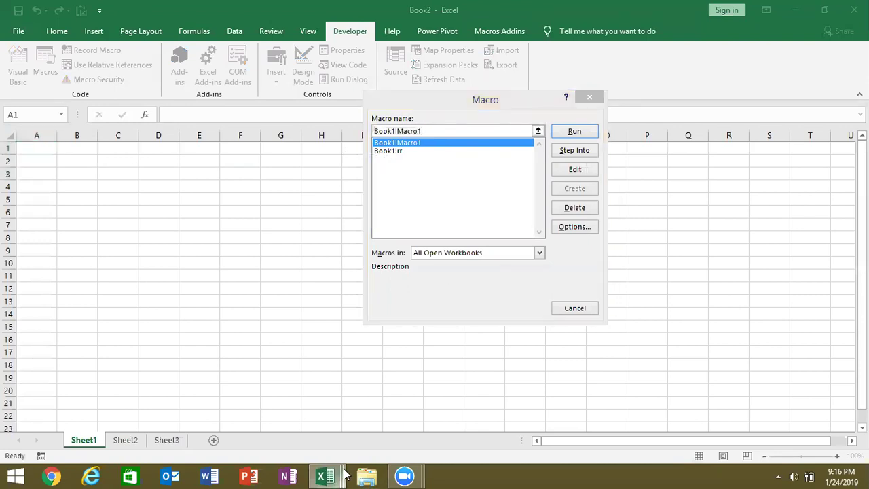
click(400, 219)
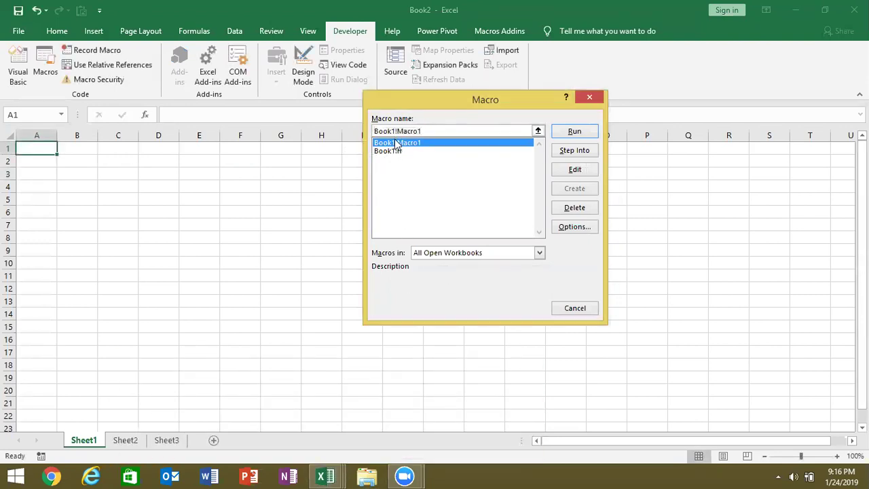
click(326, 477)
mouse_move(219, 406)
click(589, 97)
Switch to the Book1 window via its taskbar preview and show the Insert ribbon
mouse_move(328, 475)
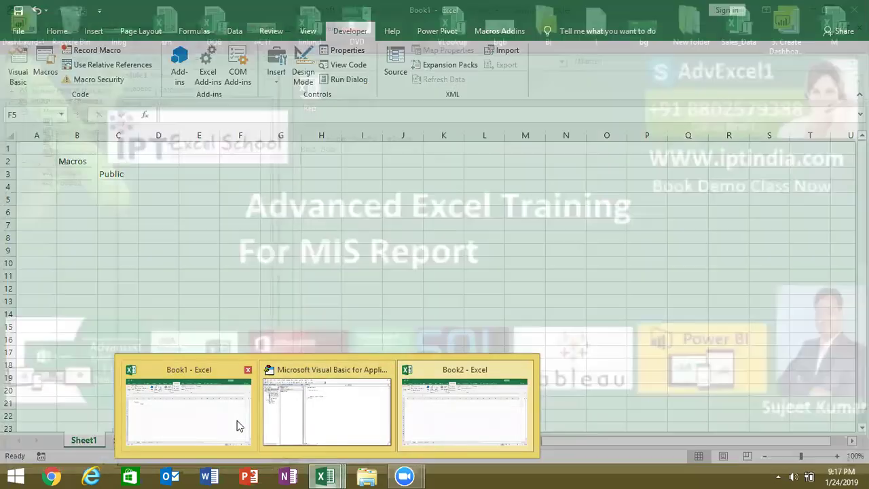
click(236, 420)
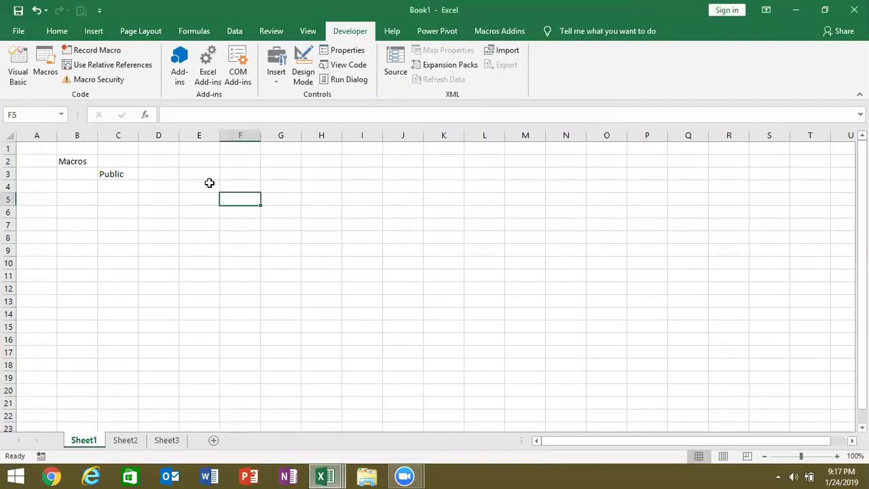
click(94, 33)
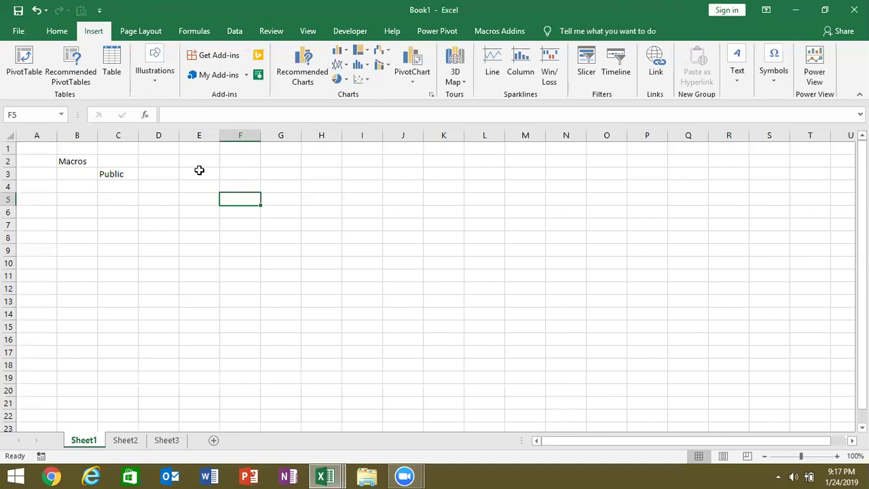
Enter 'Private' in cell C6 and 'Personal' in cell D7
key(Left)
key(Left)
key(Left)
key(Down)
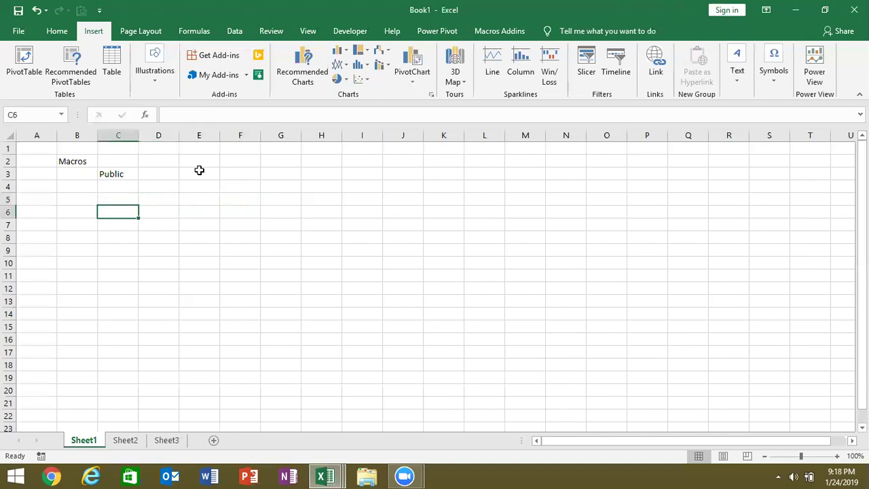
text(Private)
key(Tab)
key(Down)
text(P)
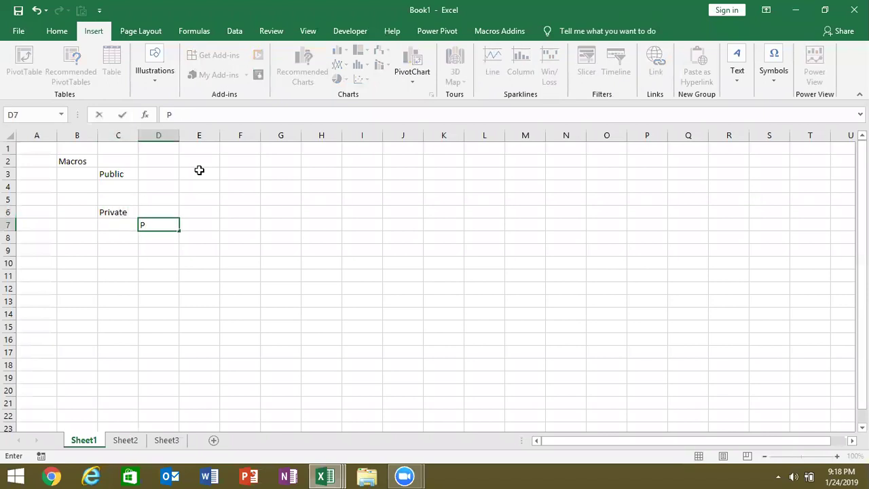
text(ersonal)
key(Return)
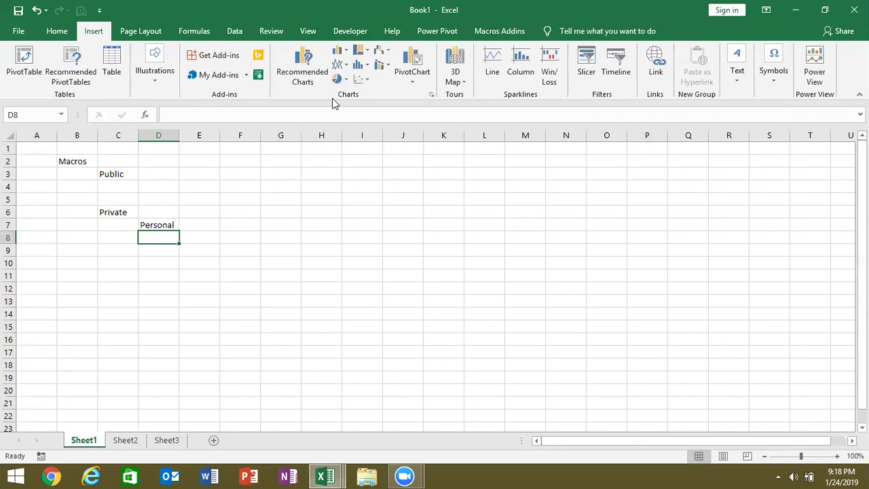
click(356, 38)
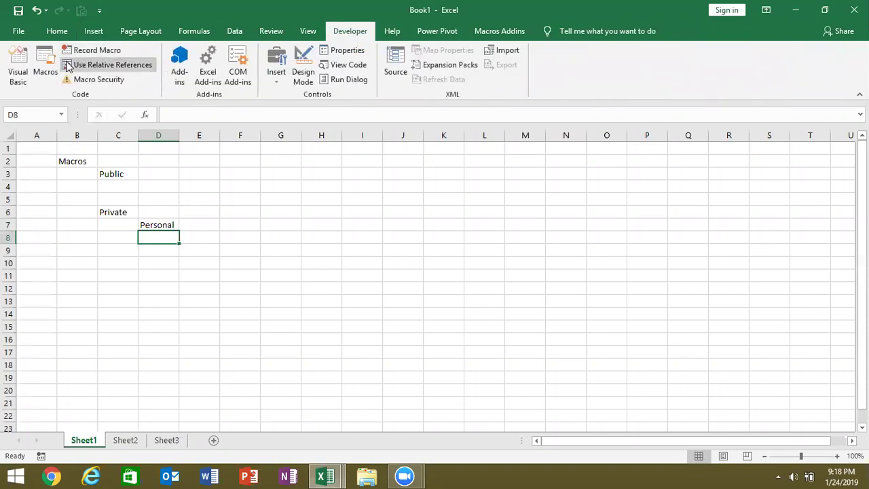
click(49, 74)
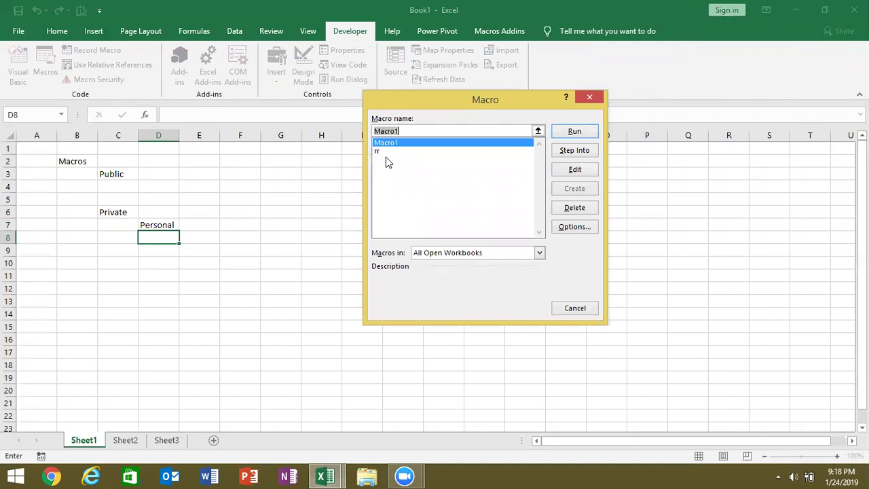
key(End)
click(589, 97)
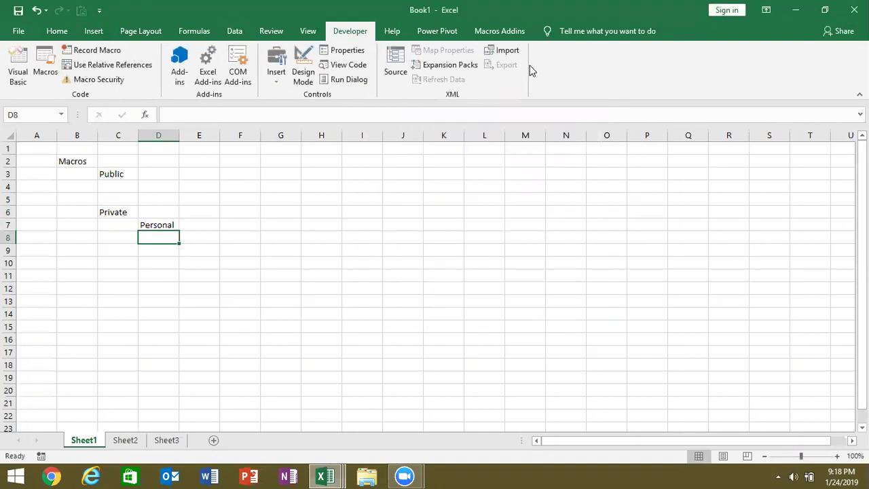
click(518, 34)
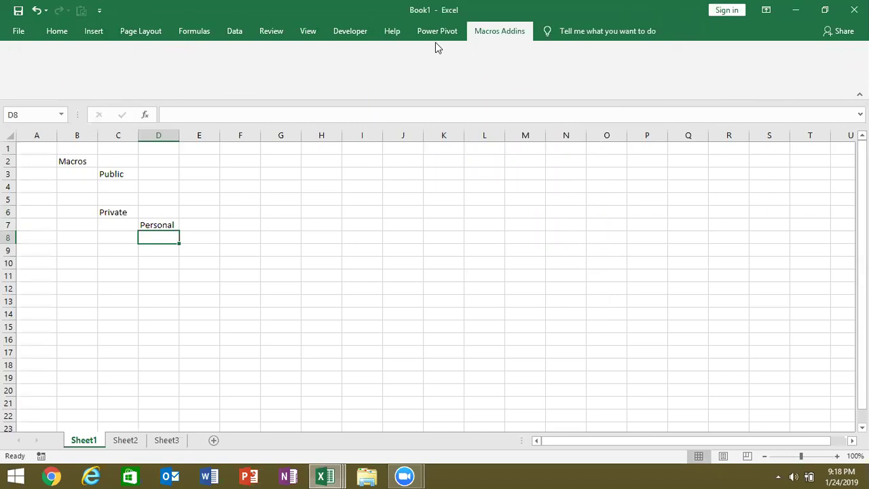
click(351, 31)
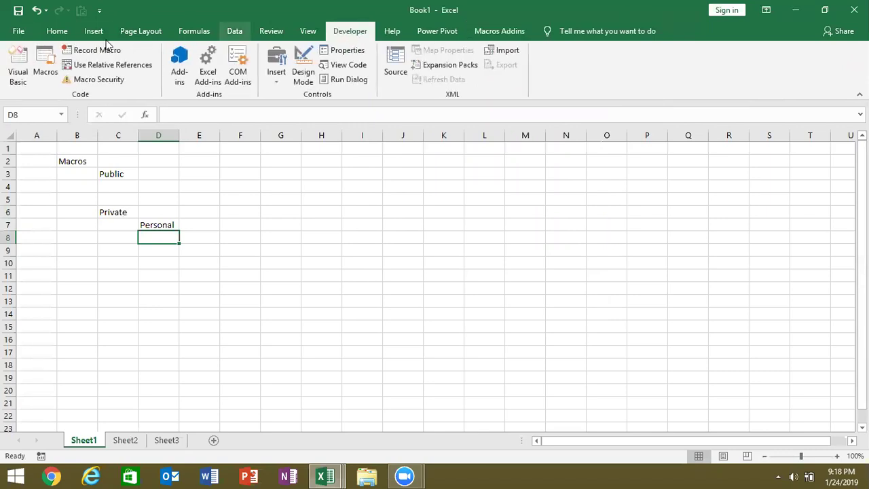
click(100, 53)
click(428, 210)
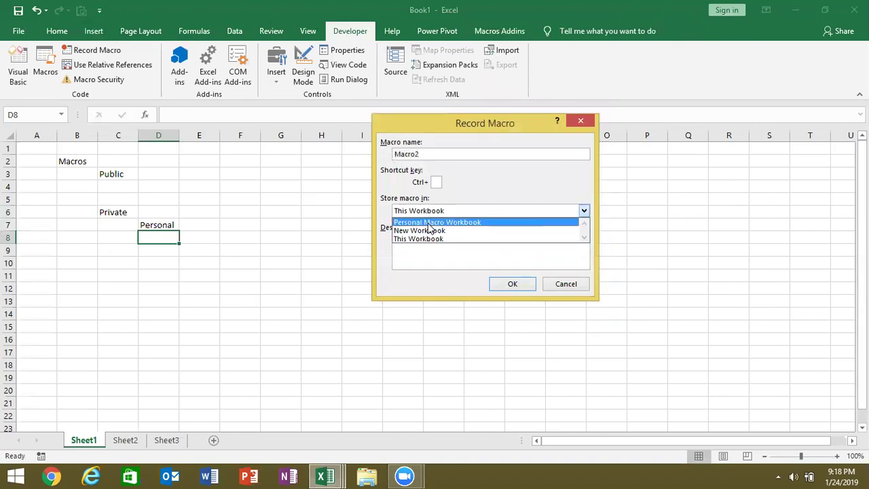
click(428, 223)
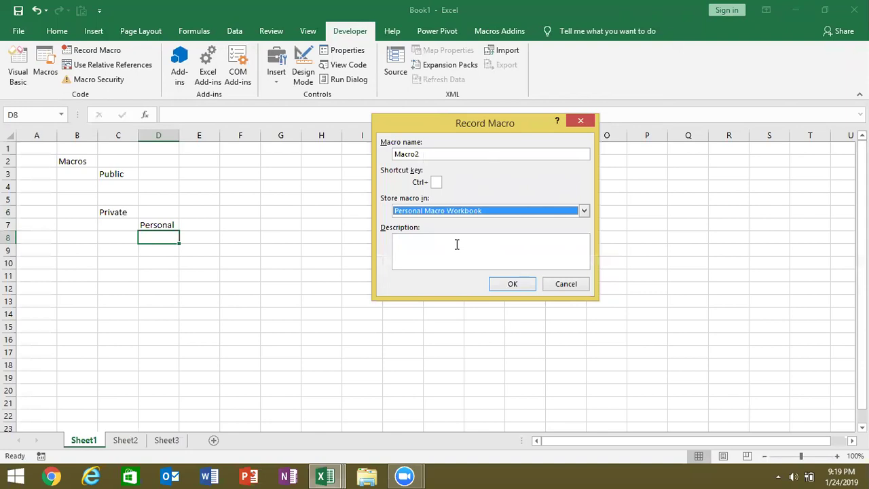
key(Return)
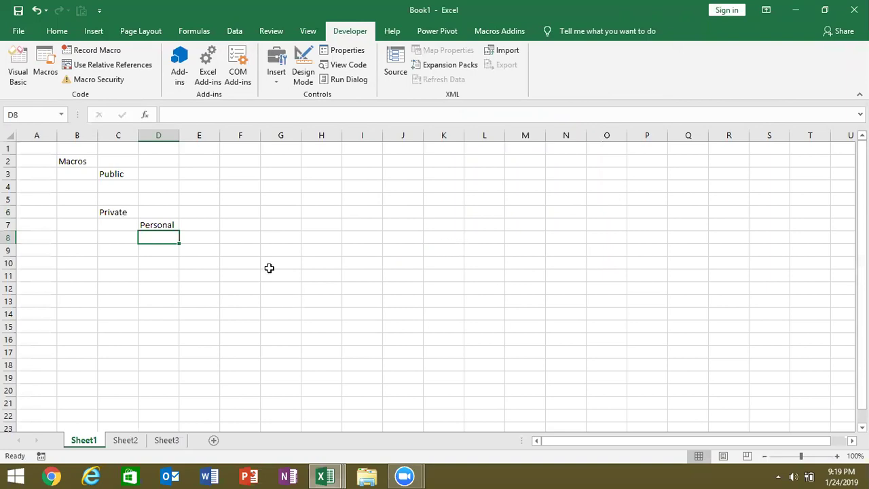
click(202, 226)
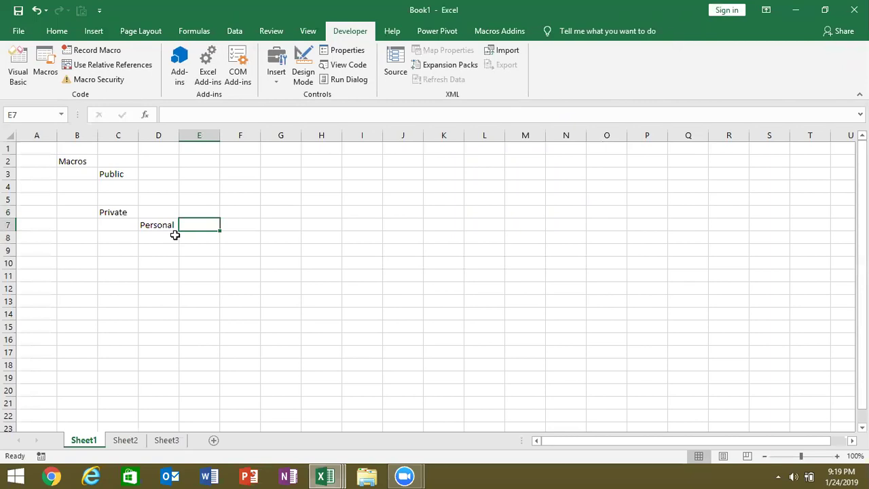
key(Down)
key(Up)
key(Left)
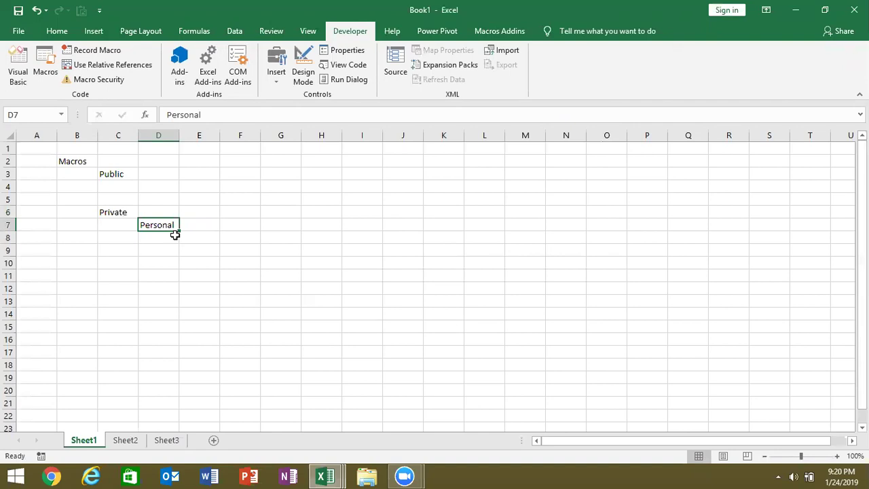
Enter 'Event' in cell D8, then open the Macro list showing Macro1 and rr
click(175, 235)
text(Eve)
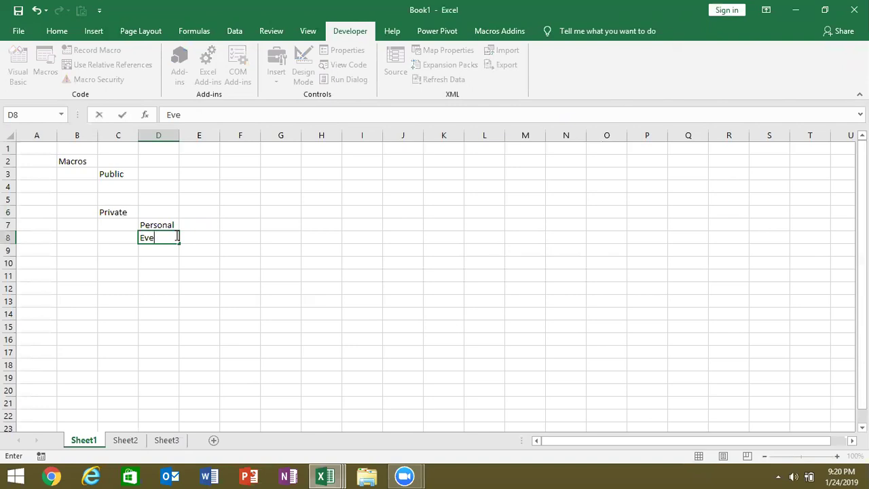
text(nt)
key(Return)
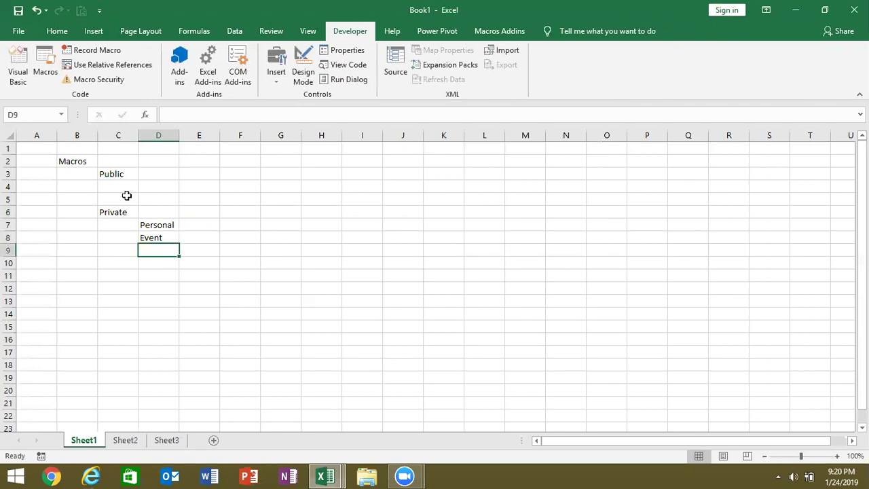
click(156, 224)
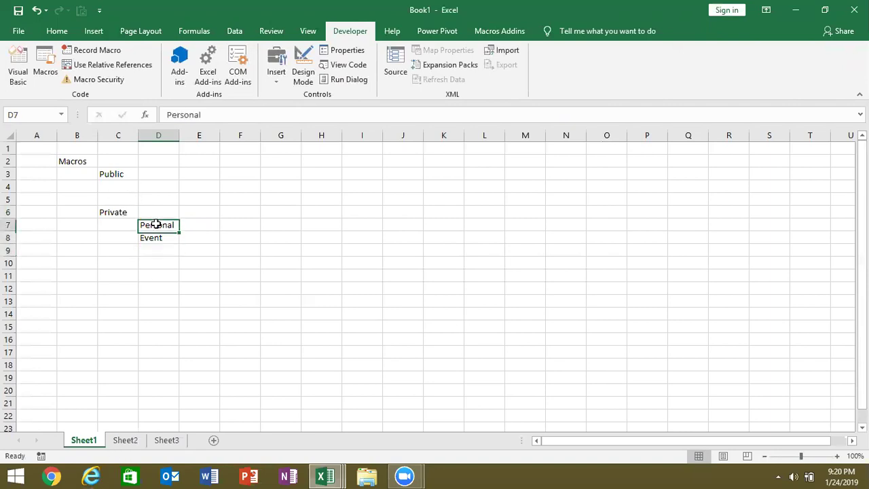
click(125, 176)
click(45, 68)
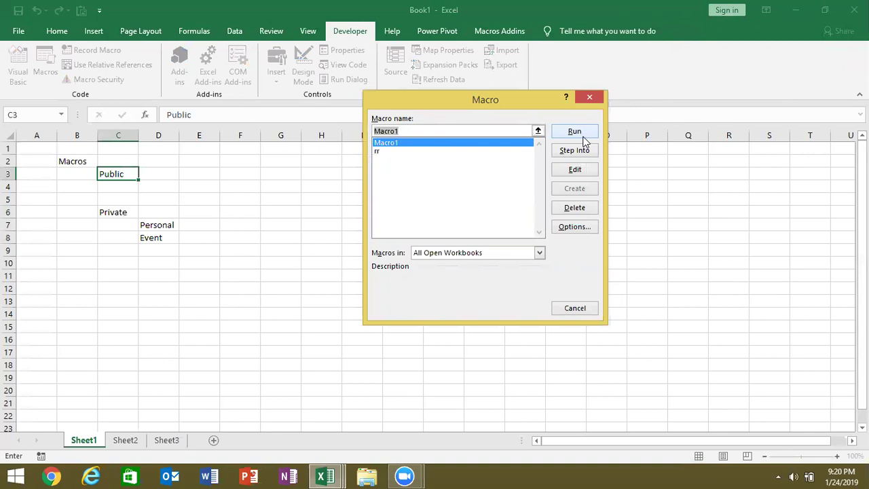
Run Macro1 from the Macro list to return to Sheet1
click(582, 133)
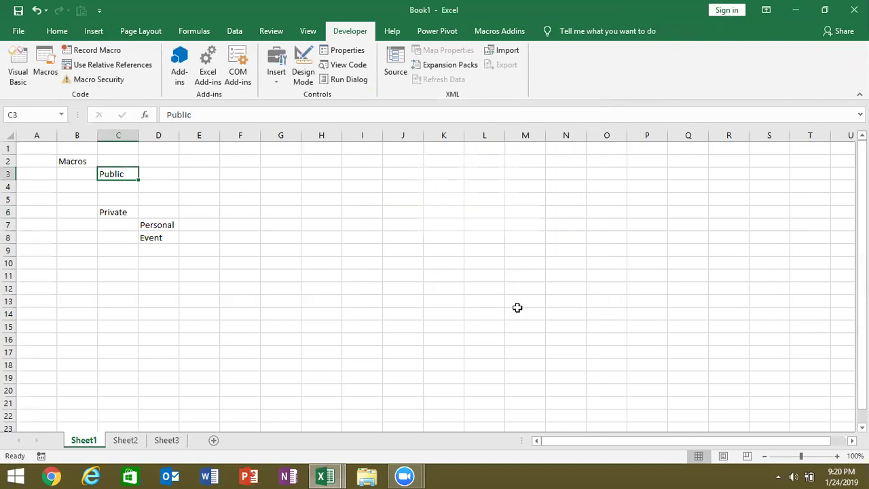
Glance at empty Sheet2, then return to Sheet1 and select cells G5 and G6
click(132, 441)
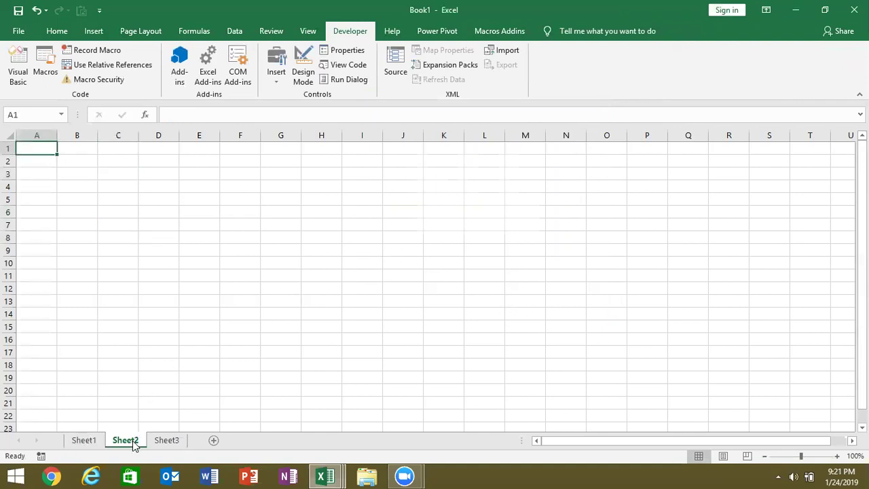
click(85, 441)
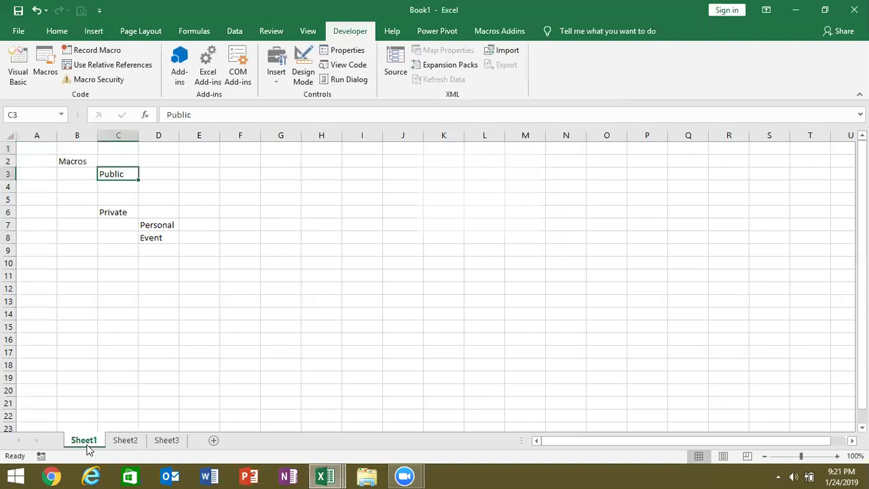
click(297, 205)
double_click(297, 199)
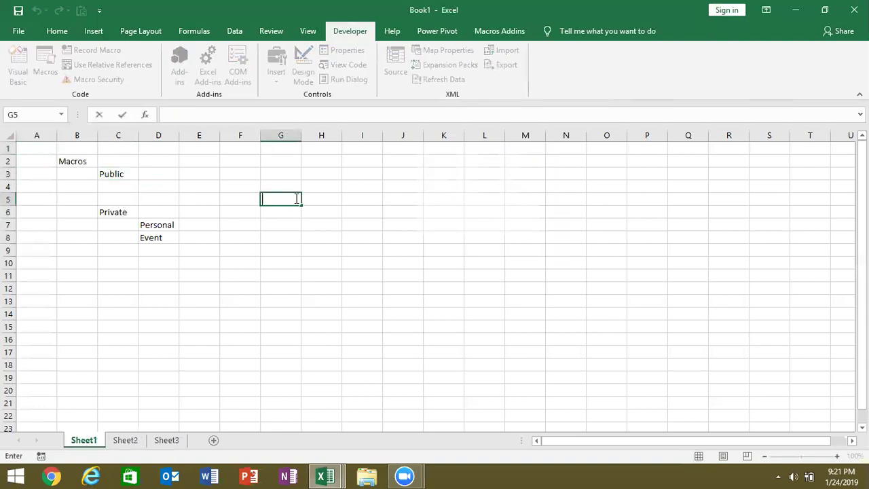
click(288, 212)
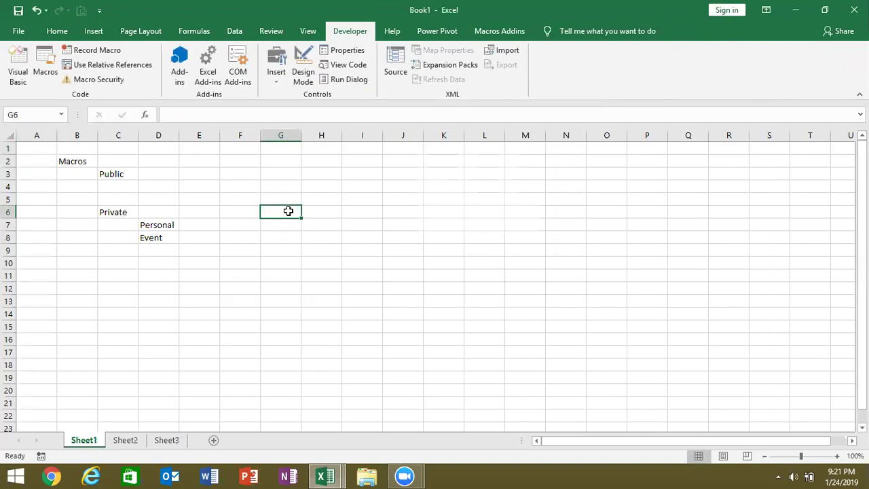
On Sheet2, select D7 and C4, then open the sheet's code from its tab menu
click(126, 441)
click(154, 225)
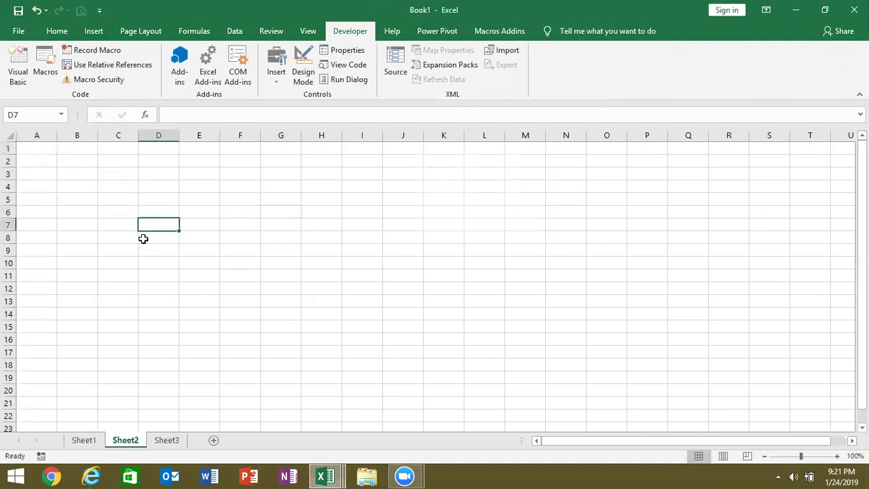
click(134, 186)
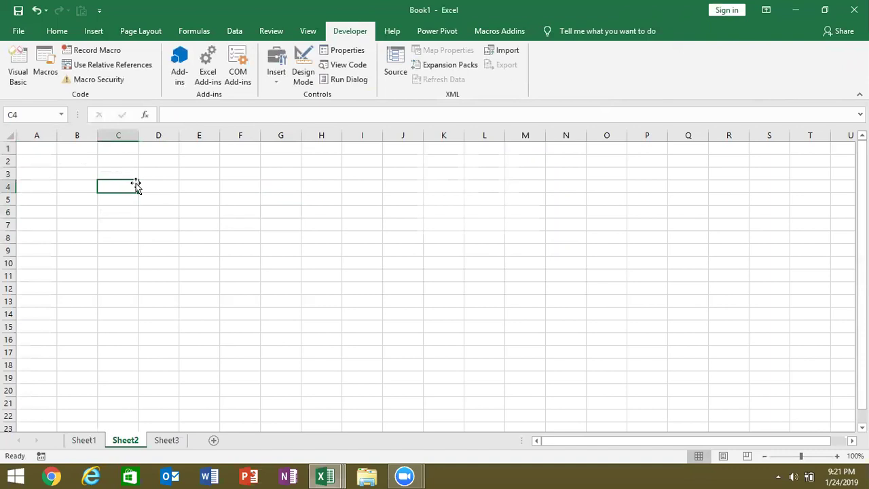
right_click(126, 451)
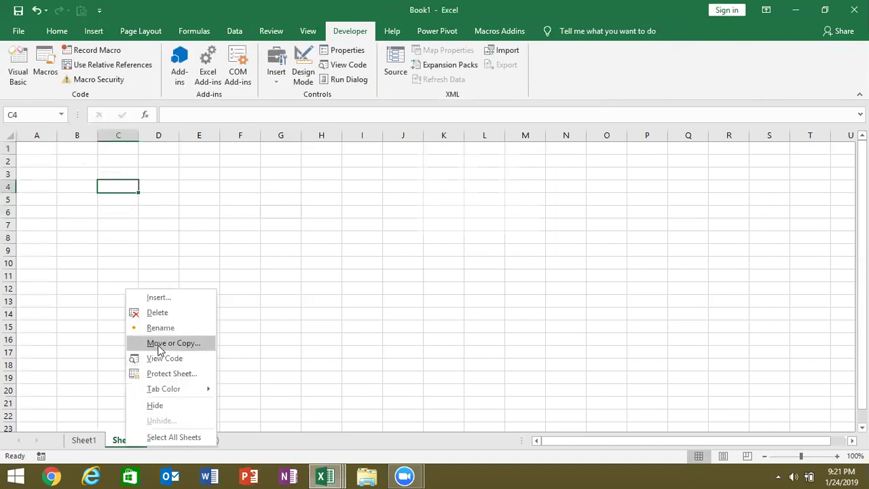
click(160, 360)
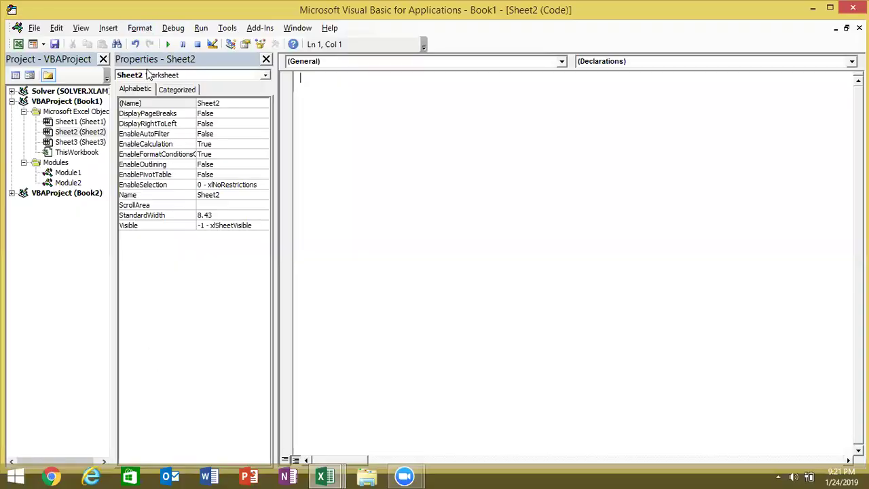
Create a Worksheet_SelectionChange procedure for Sheet2 with a blank line inside it
click(326, 65)
click(328, 82)
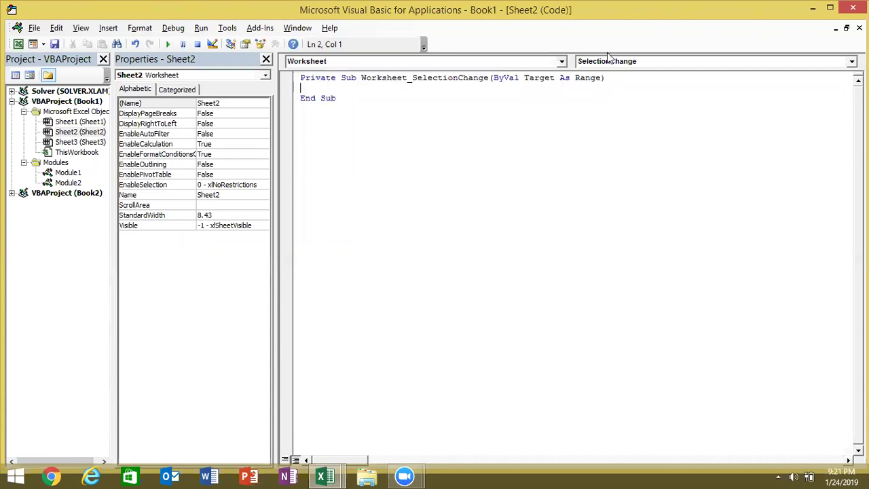
click(620, 63)
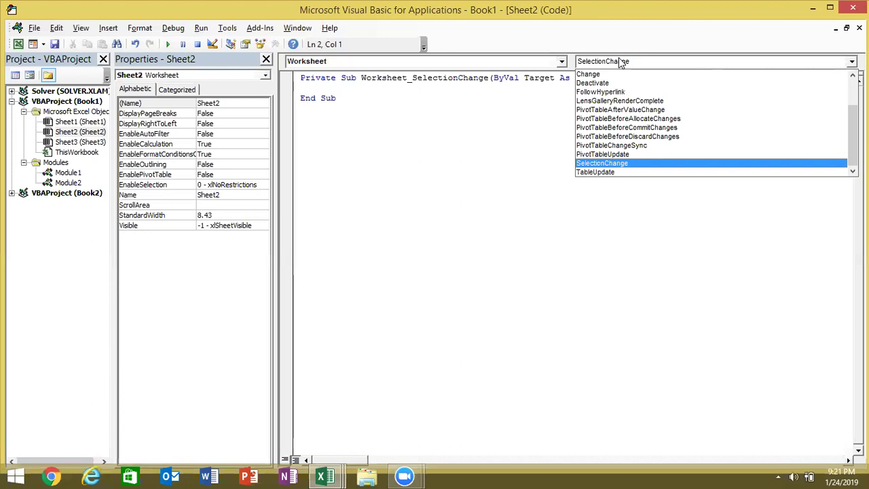
click(409, 123)
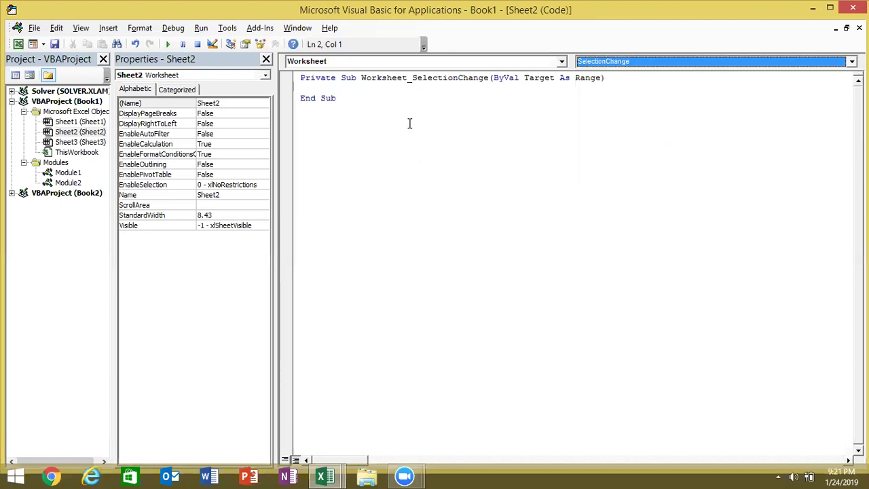
click(352, 92)
key(Return)
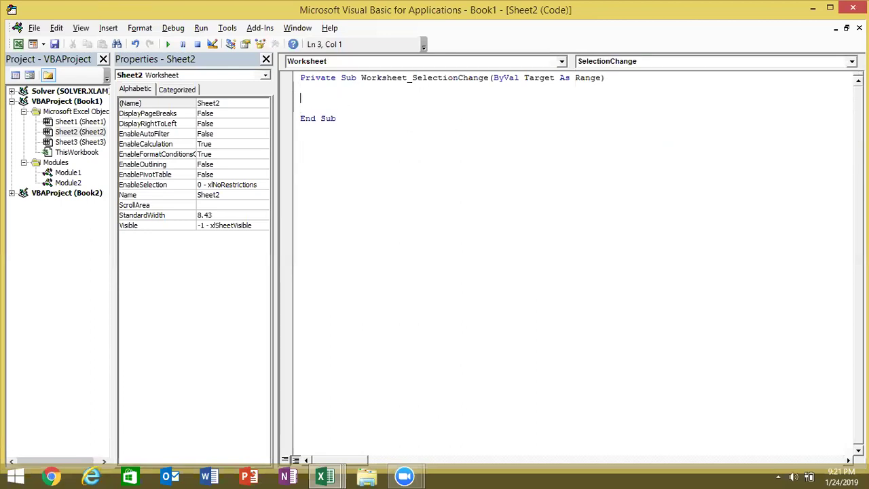
Write the line activecell.Interior.Color = vbRed using IntelliSense suggestions
text(activework)
key(BackSpace)
key(BackSpace)
key(BackSpace)
key(BackSpace)
text(cell.)
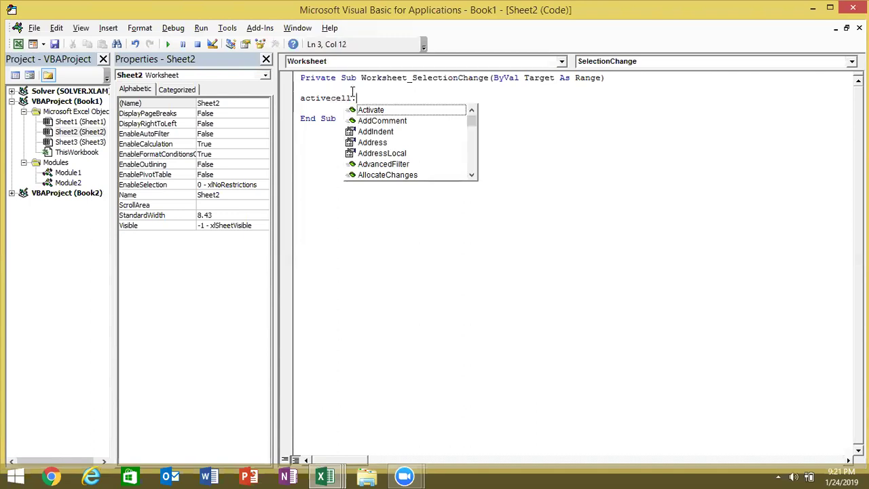
text(in)
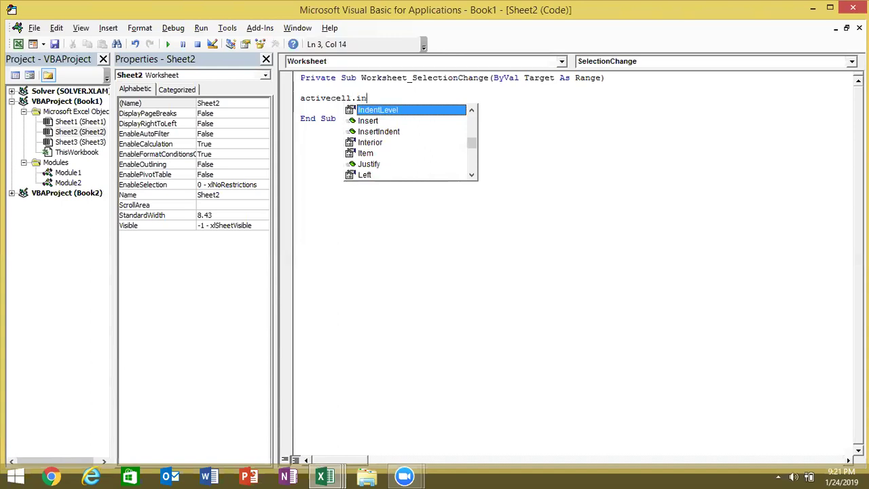
key(Down)
key(Down)
key(Down)
key(Tab)
text(.)
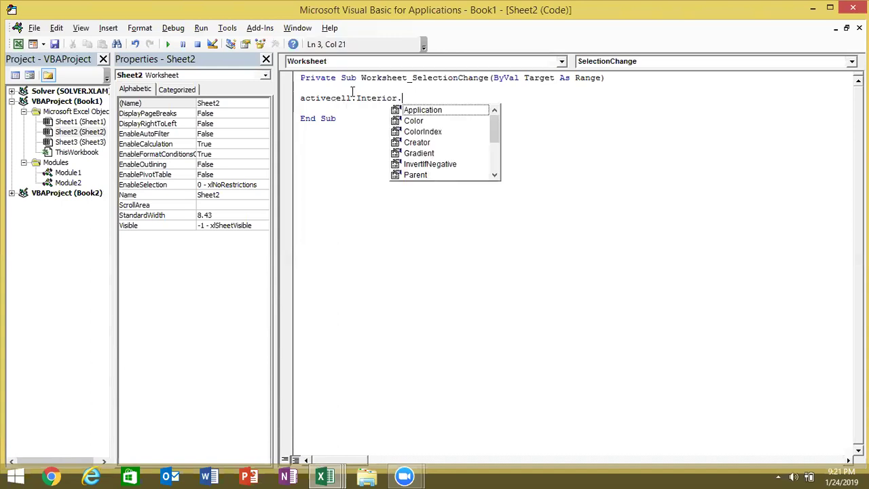
key(Tab)
text(= vbRed)
click(365, 106)
Test the event by selecting E5, E8 and G7 on Sheet2 so they turn red
key(alt+F11)
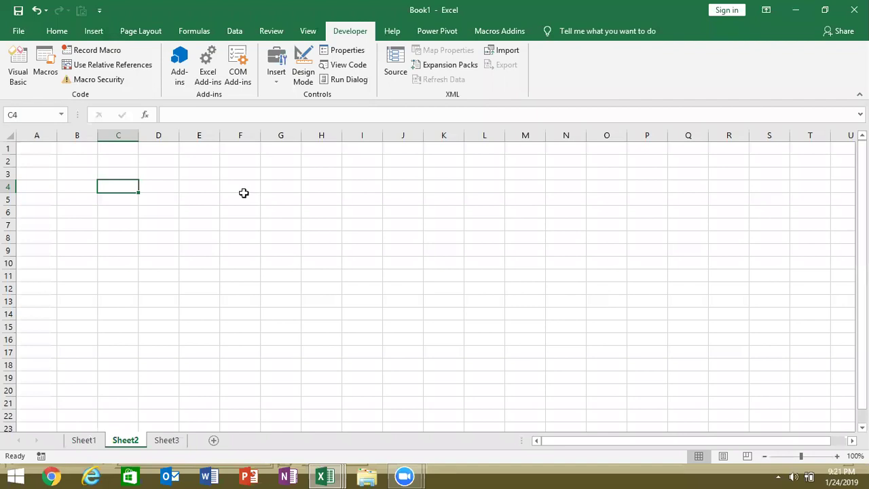
click(213, 197)
click(186, 237)
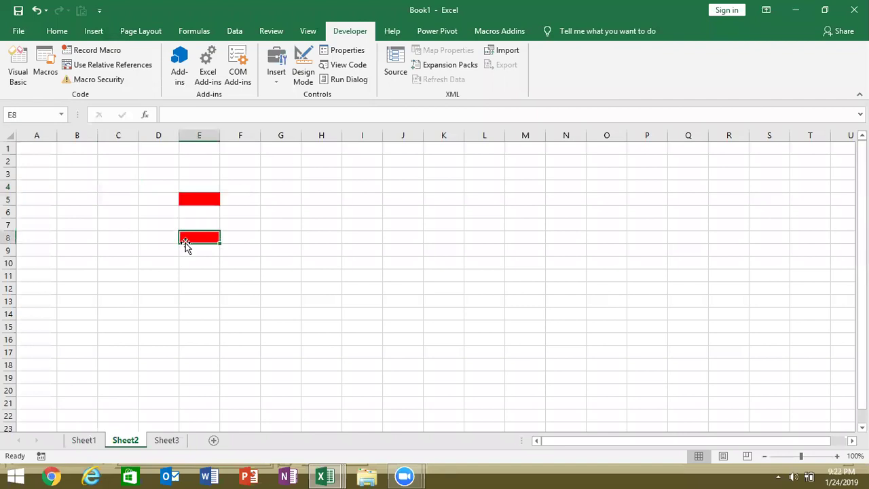
click(270, 226)
Set a breakpoint on the fill line, trigger it from Sheet2, clear it and continue
key(alt+F11)
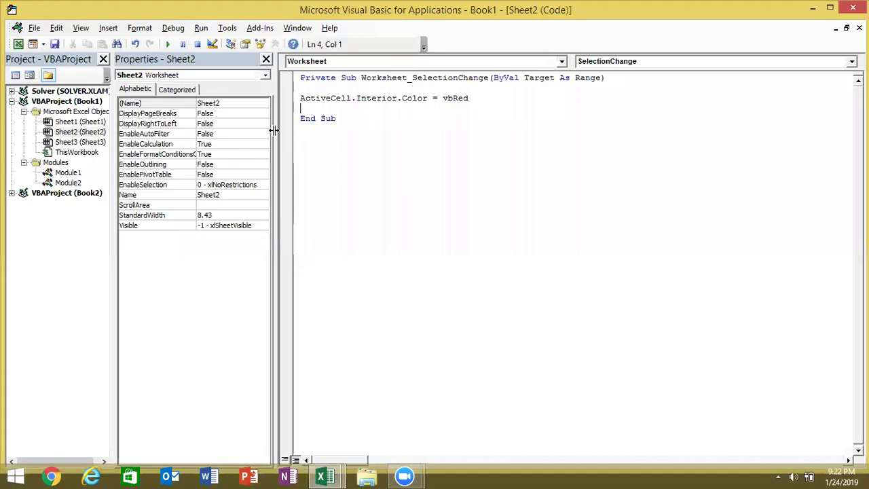
click(288, 99)
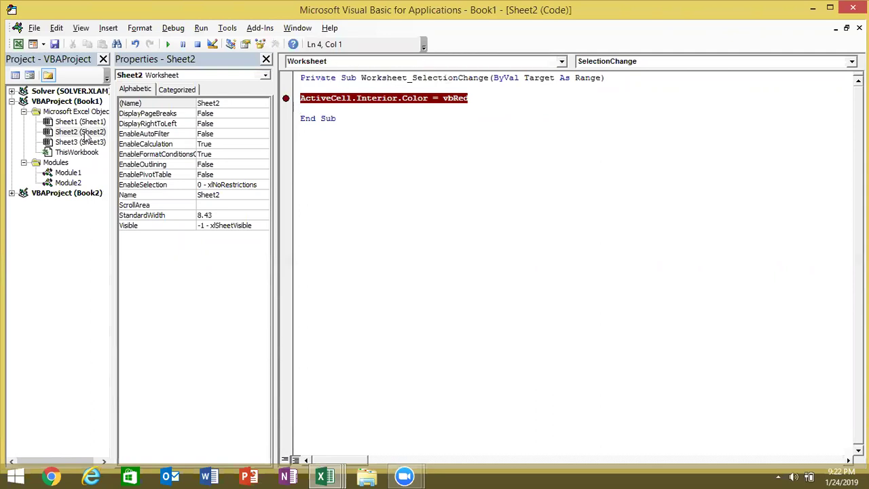
click(322, 127)
key(alt+F11)
click(378, 175)
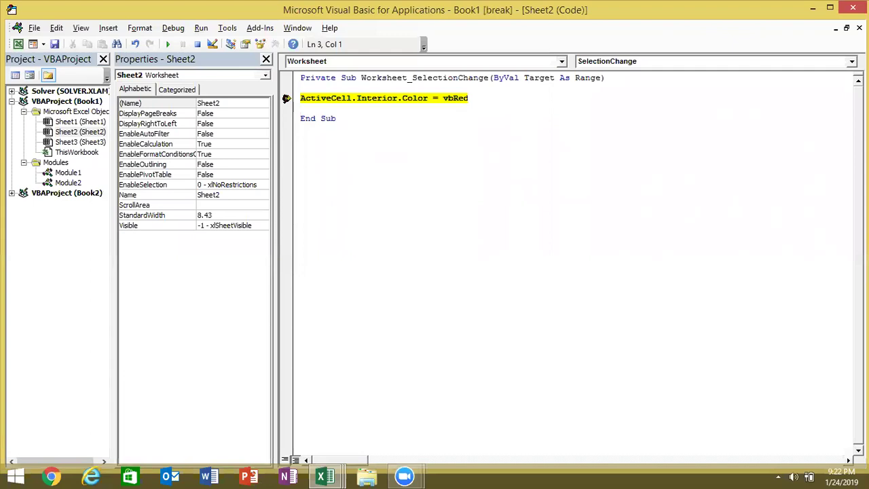
click(286, 98)
key(F5)
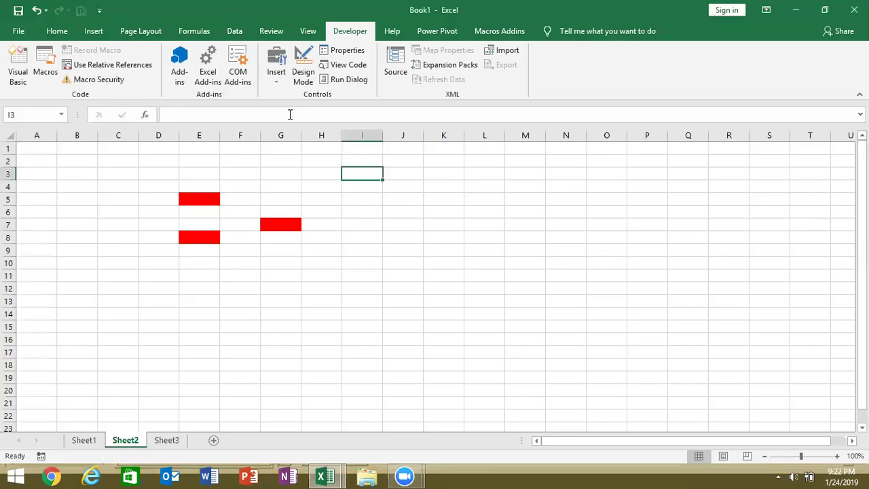
click(331, 190)
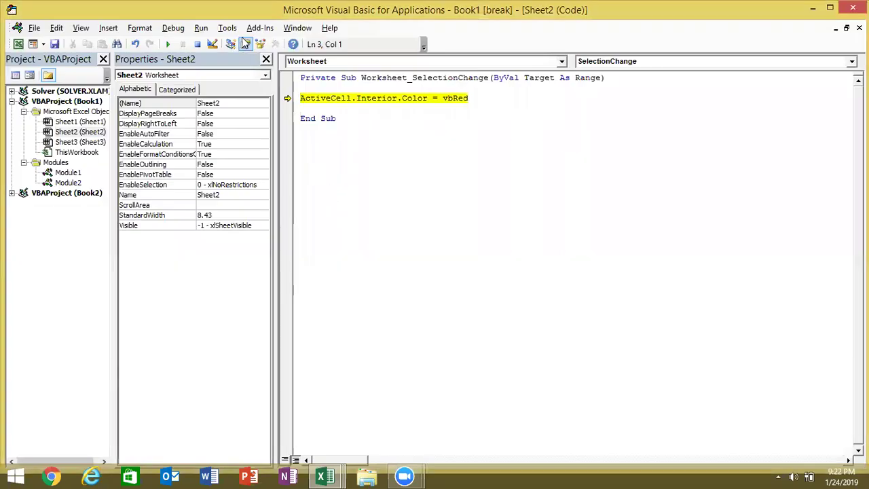
click(170, 44)
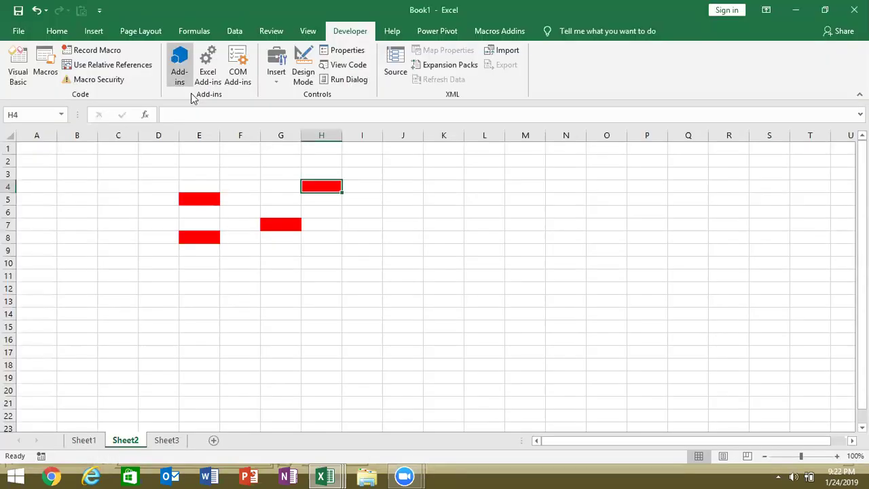
Turn J13 and K10 red, then review the Private procedure header and Sheet2's tab menu
click(395, 301)
click(439, 257)
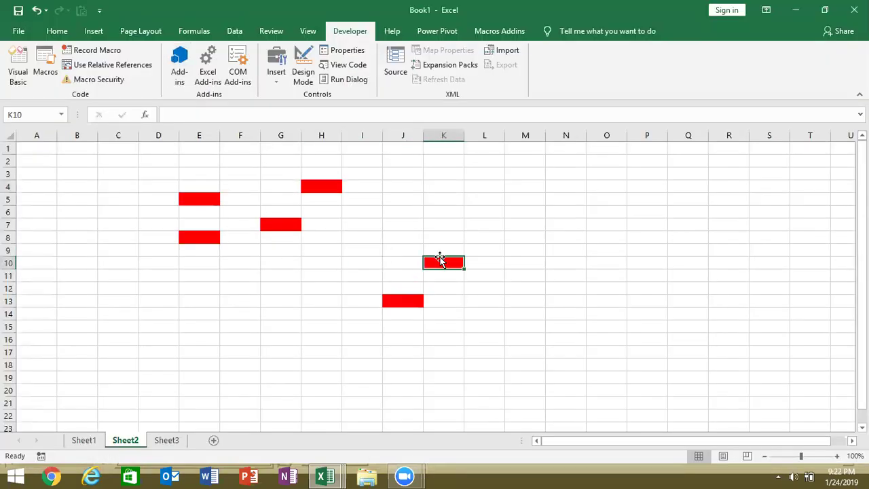
key(alt+F11)
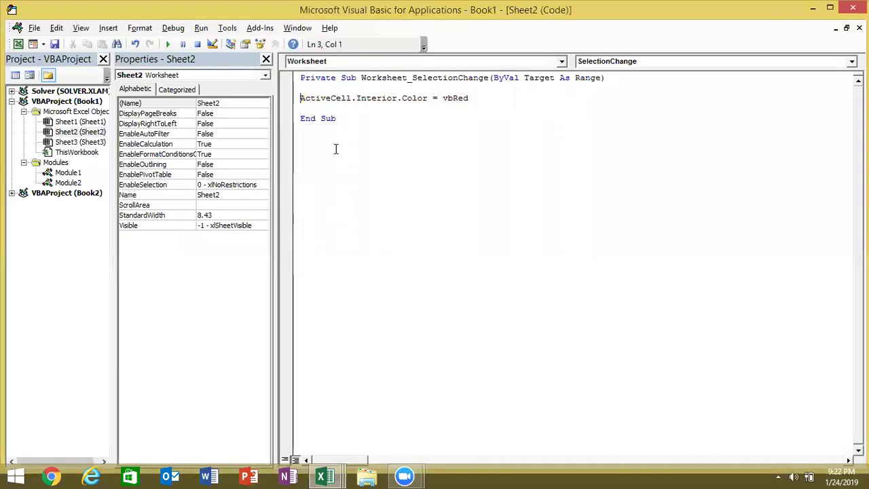
double_click(333, 77)
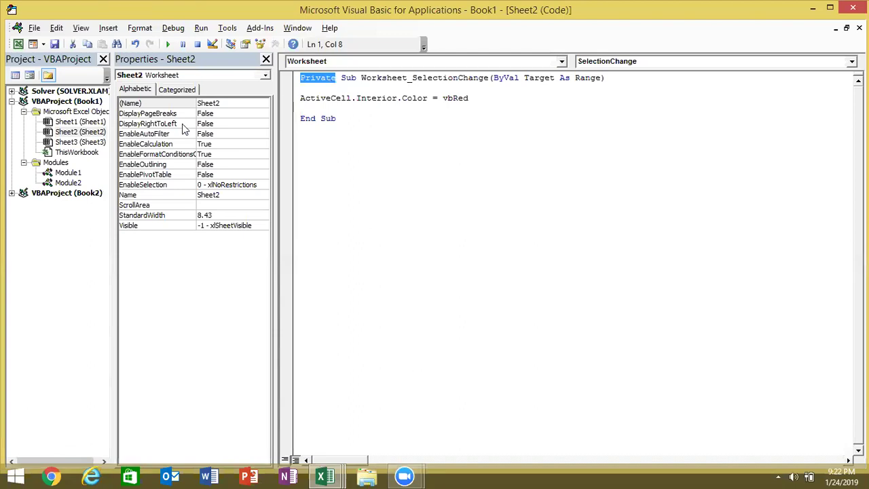
key(alt+F11)
right_click(129, 444)
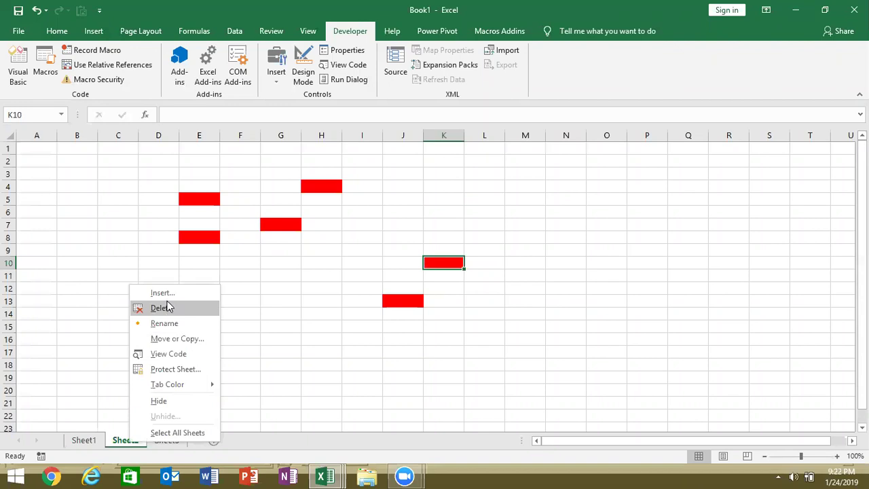
Dismiss the tab menu, go back to Sheet1 and select D7 containing Personal
click(120, 267)
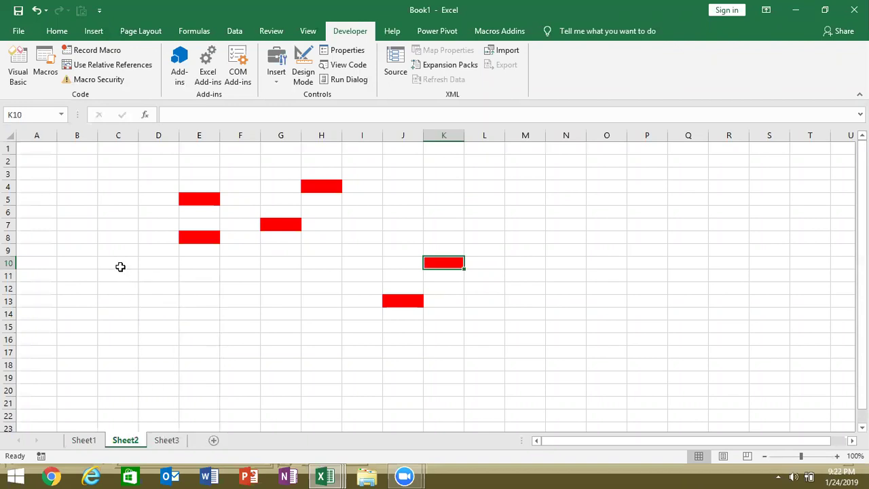
click(80, 440)
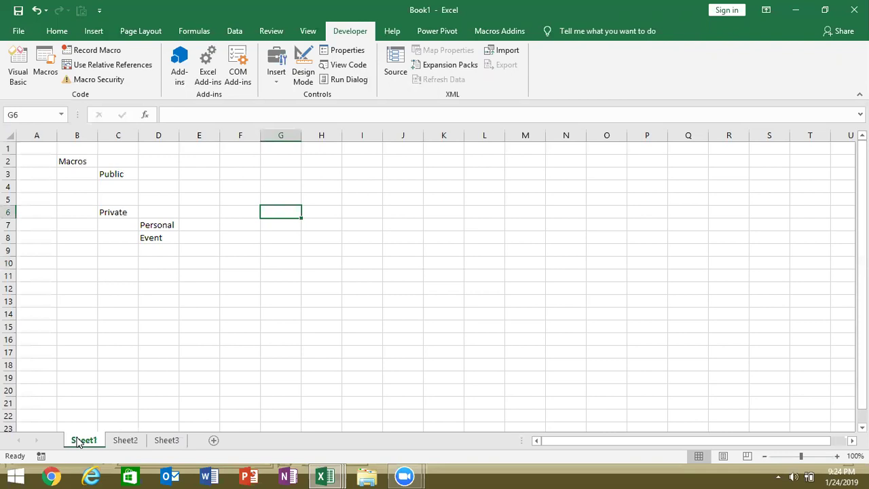
click(153, 223)
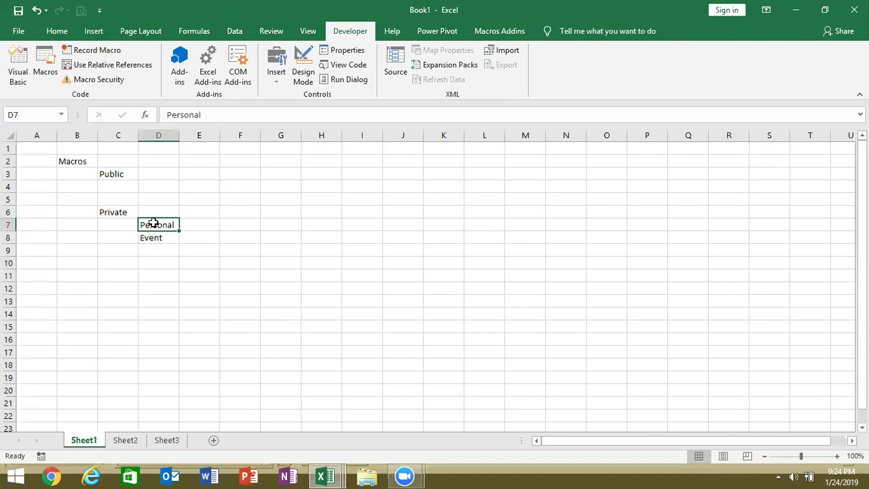
Prepare Save As to the Desktop with type Excel Add-in, then close the Book1 window
click(197, 214)
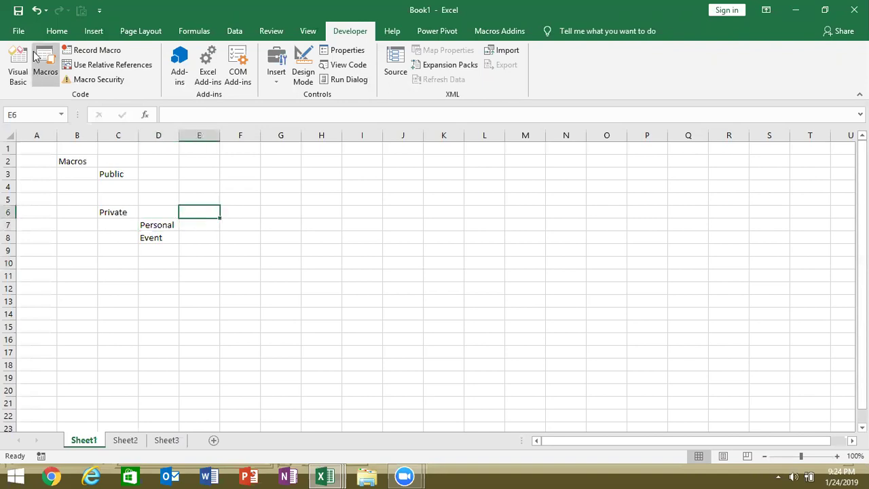
click(22, 32)
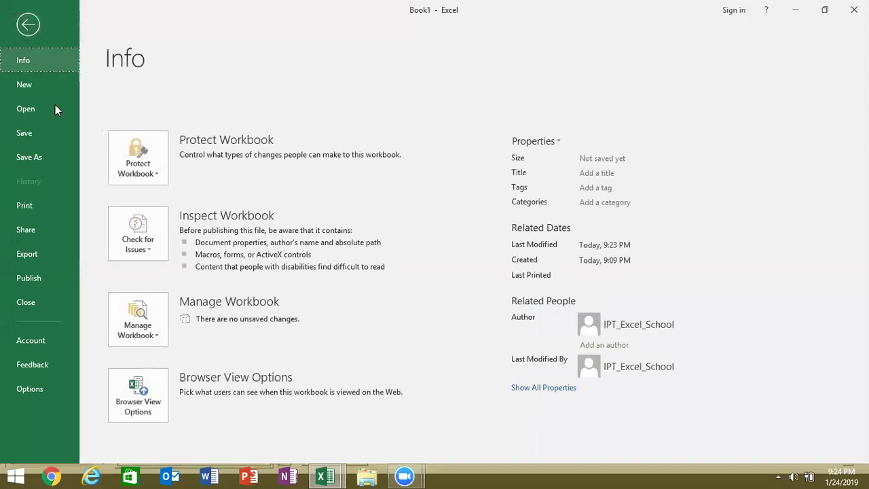
click(43, 158)
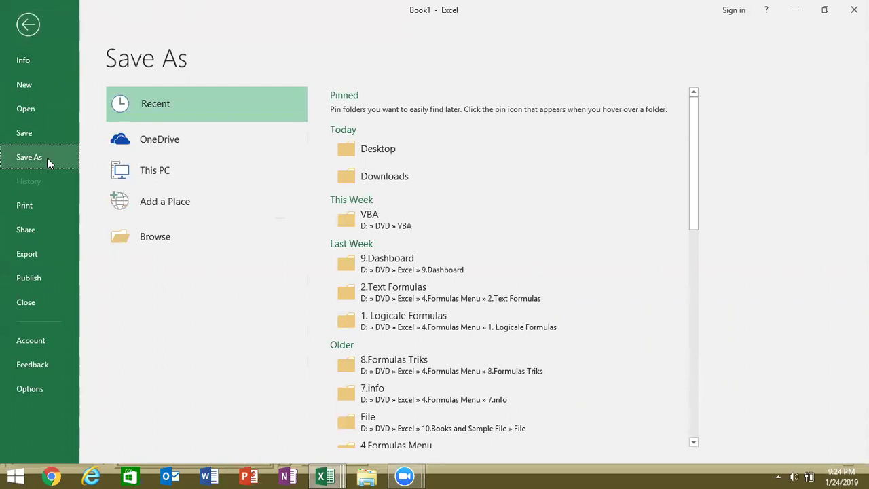
click(364, 154)
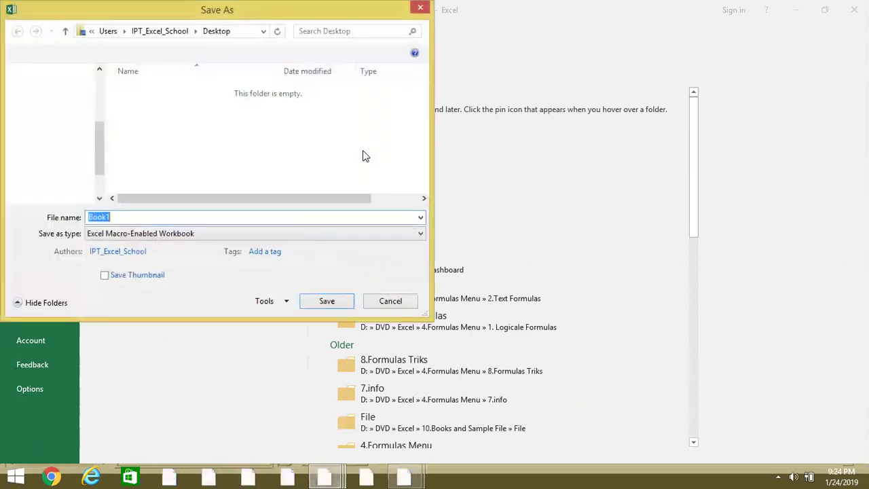
click(264, 234)
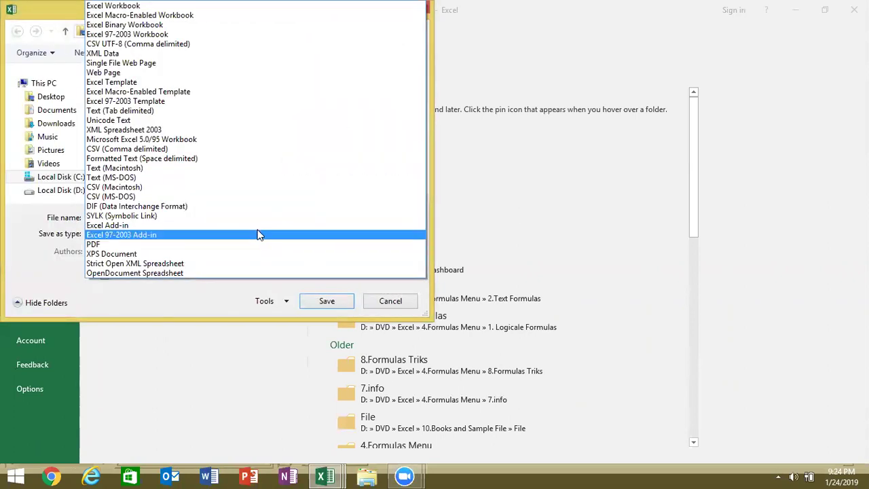
click(257, 225)
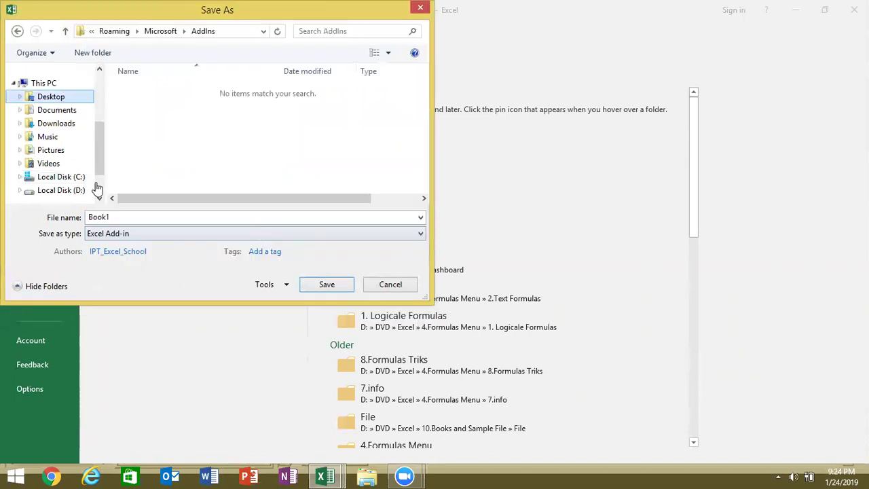
click(325, 285)
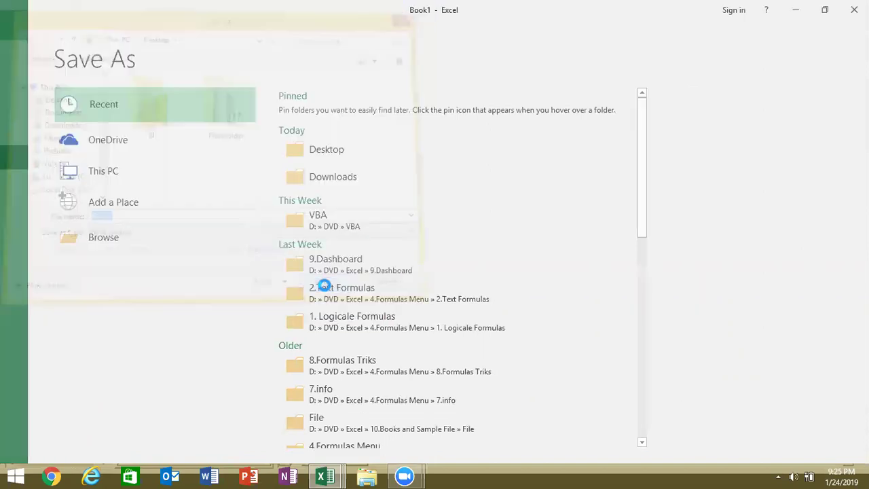
click(854, 10)
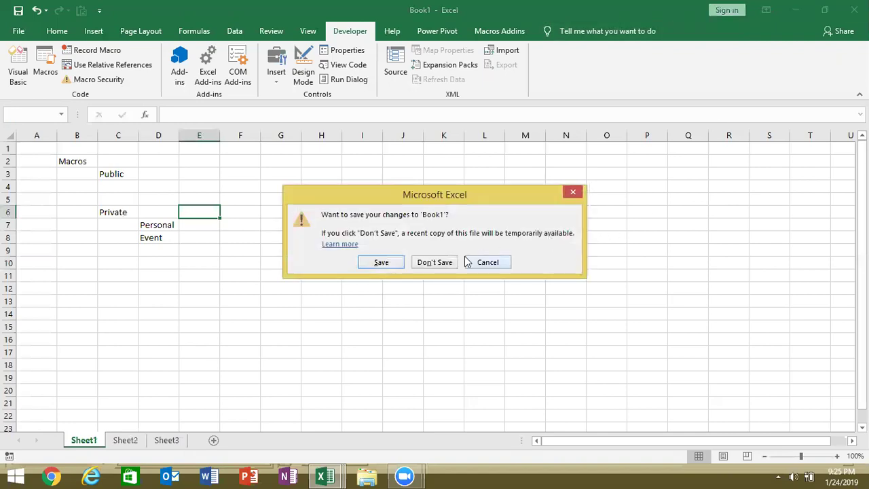
Close Book1 without saving, then drag its desktop icon to a new spot
click(444, 262)
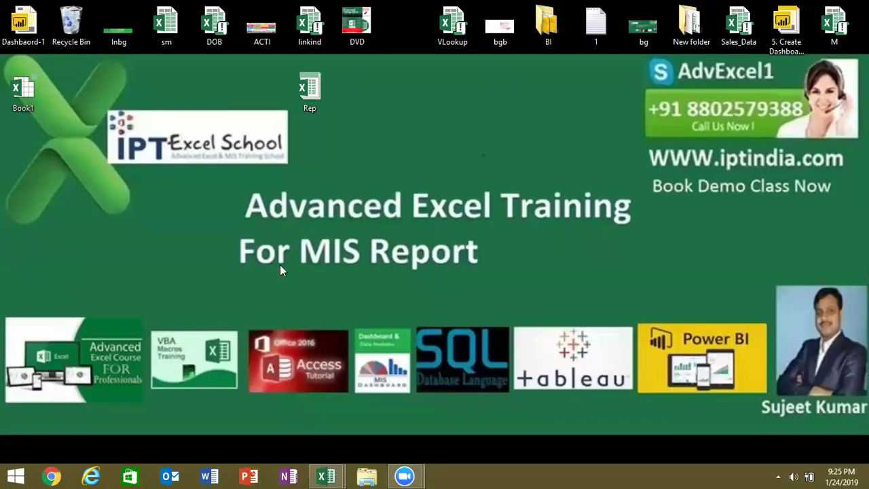
click(31, 106)
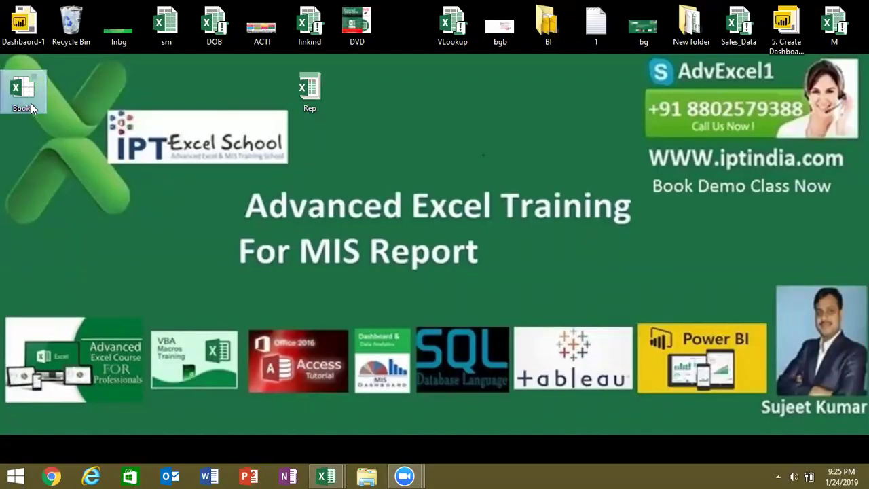
mouse_move(31, 106)
mouse_down()
mouse_move(151, 108)
mouse_move(192, 91)
mouse_up()
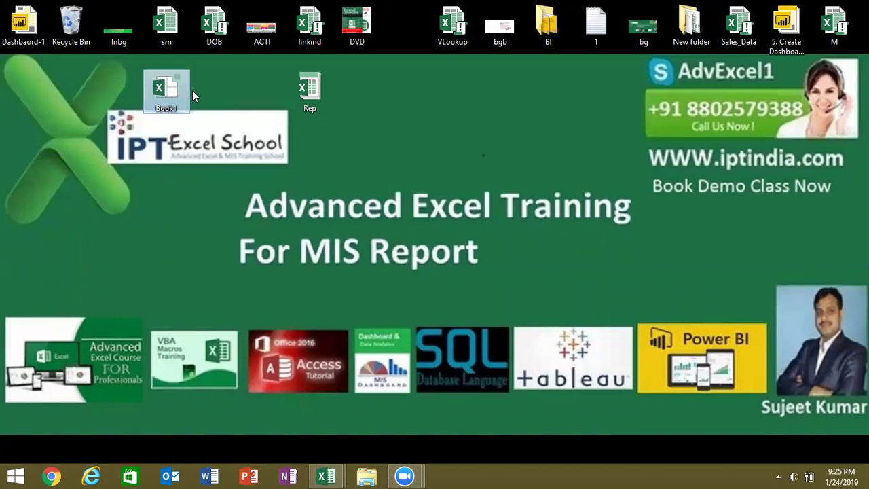
click(219, 222)
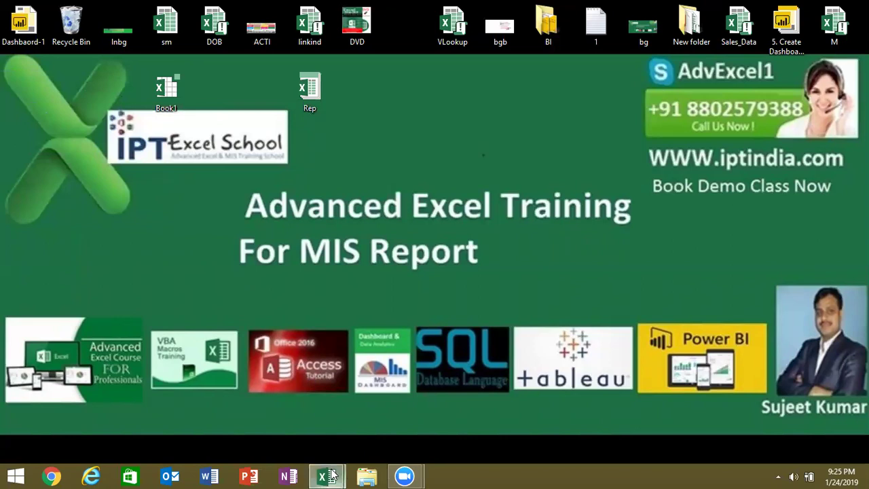
With Book2 in front, browse Excel add-ins to the Desktop and enable Book1 as an add-in
mouse_move(326, 477)
click(379, 411)
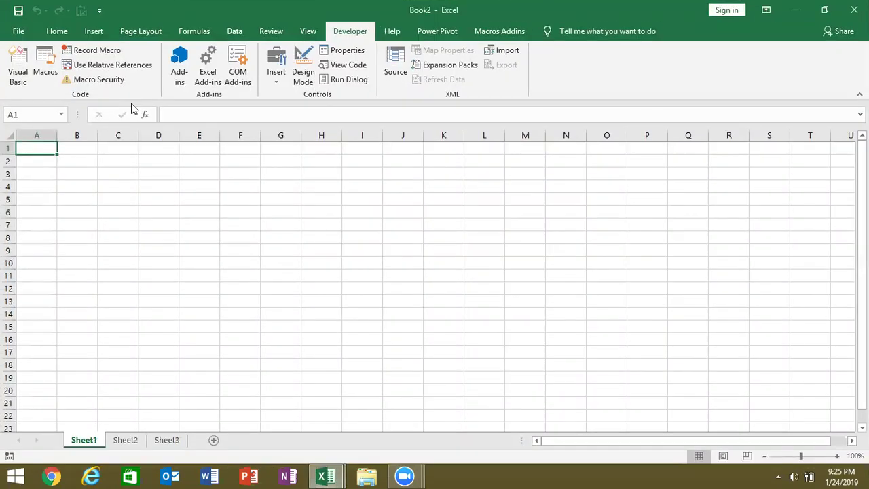
click(19, 31)
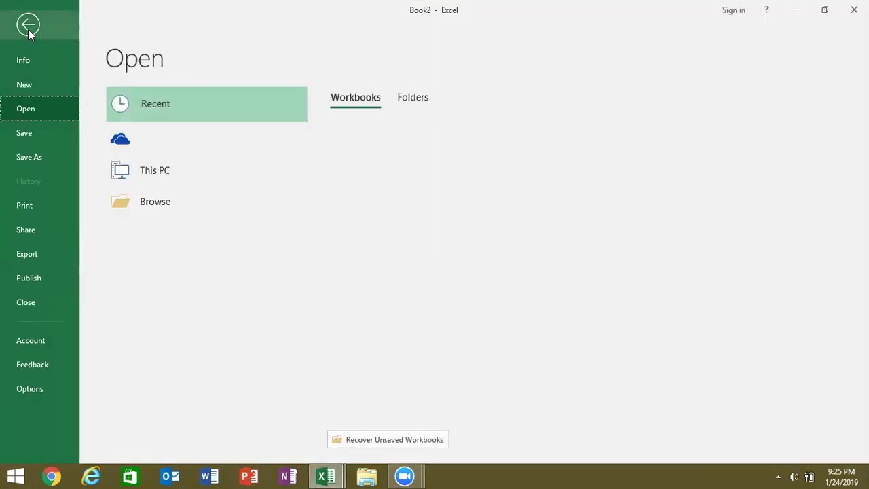
click(35, 392)
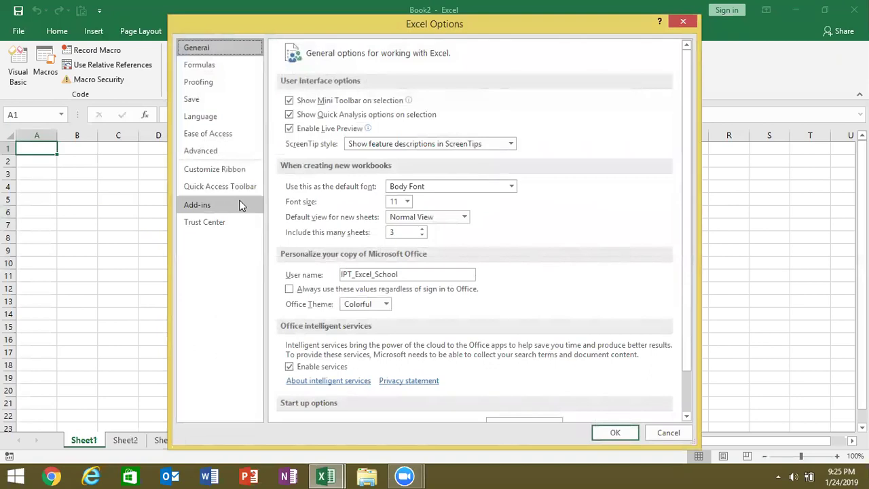
click(239, 201)
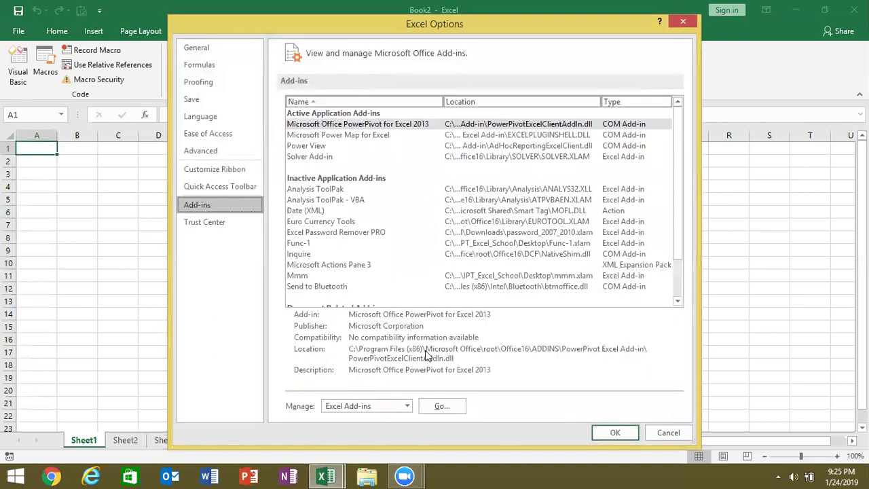
click(442, 411)
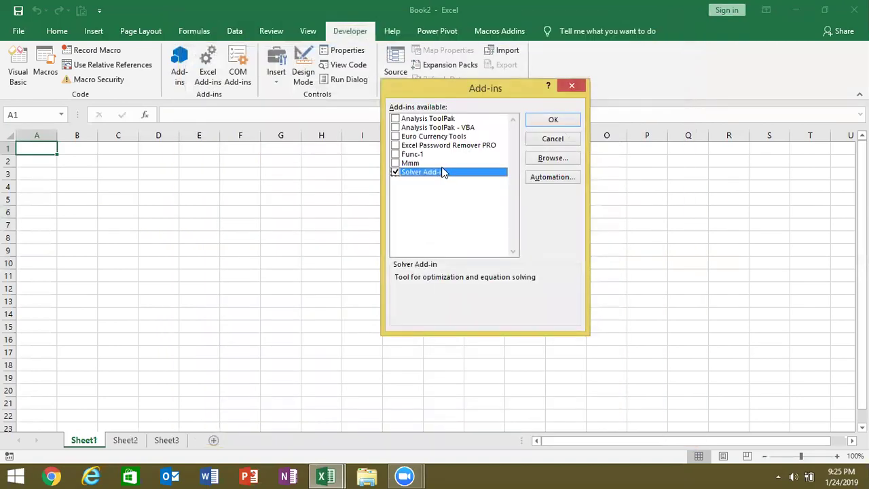
click(543, 158)
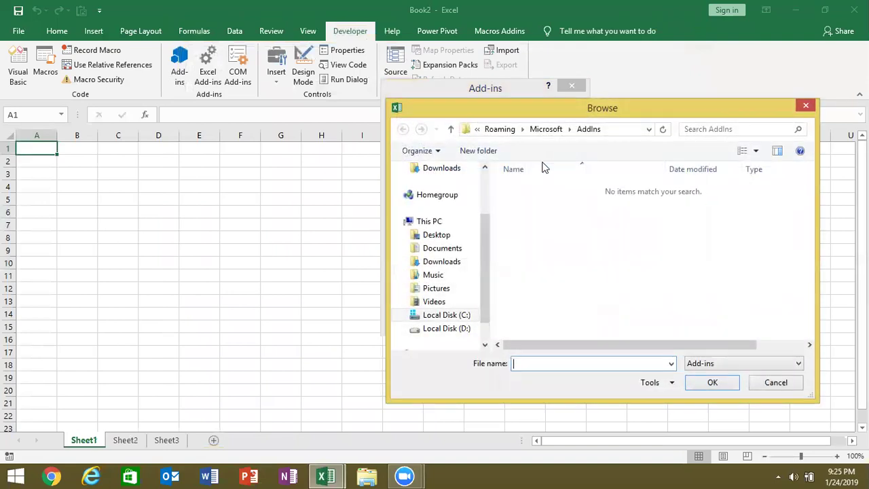
click(444, 239)
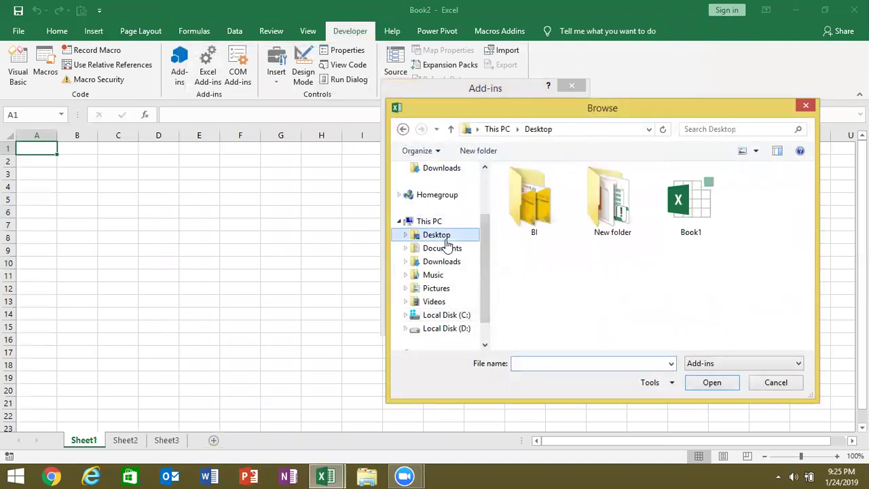
click(676, 212)
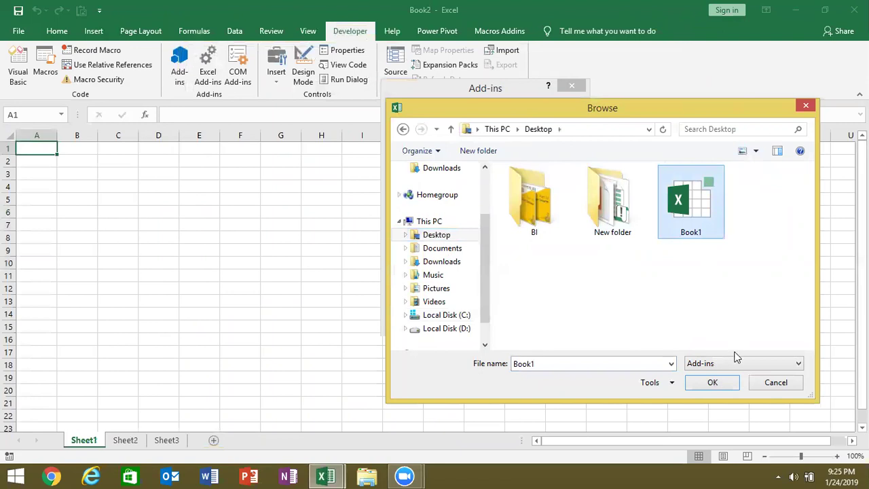
click(713, 383)
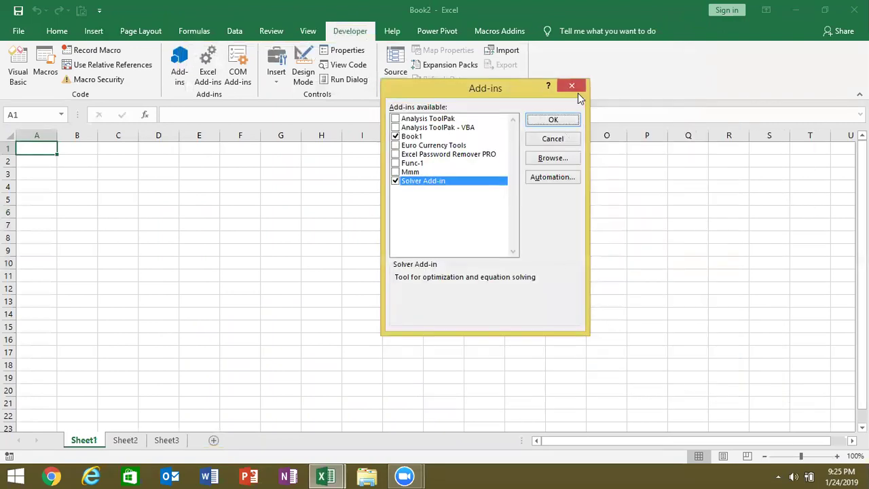
click(554, 119)
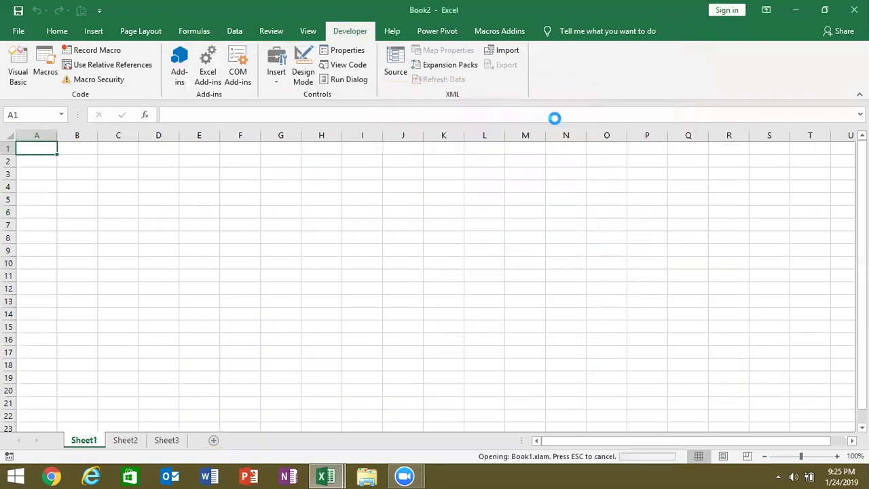
Check the empty macro list and Macros Addins tab, then open Customize Ribbon in Excel Options
click(45, 65)
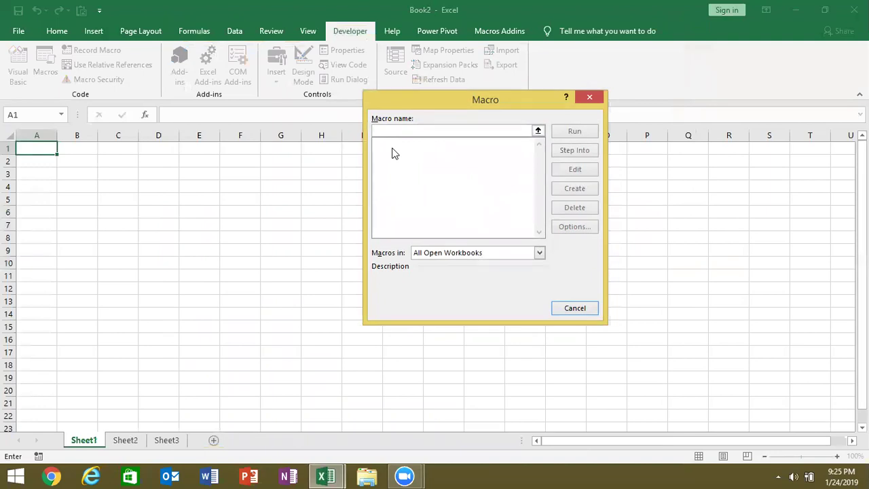
click(589, 98)
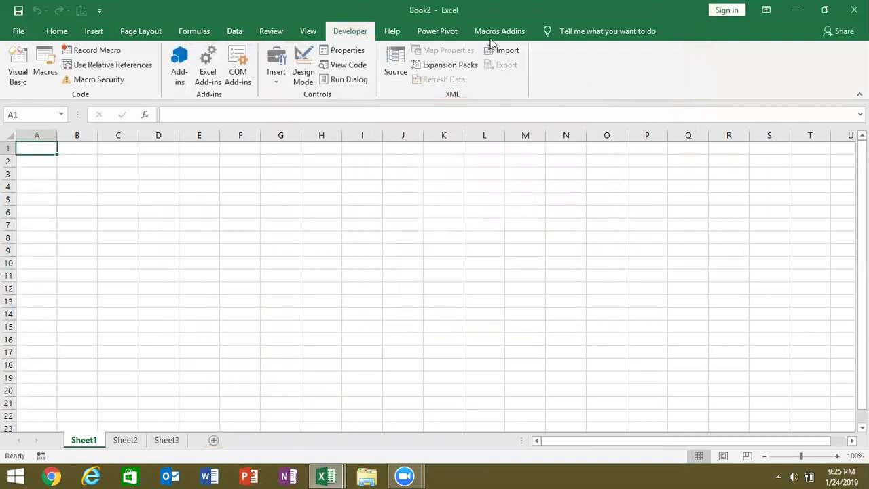
click(489, 36)
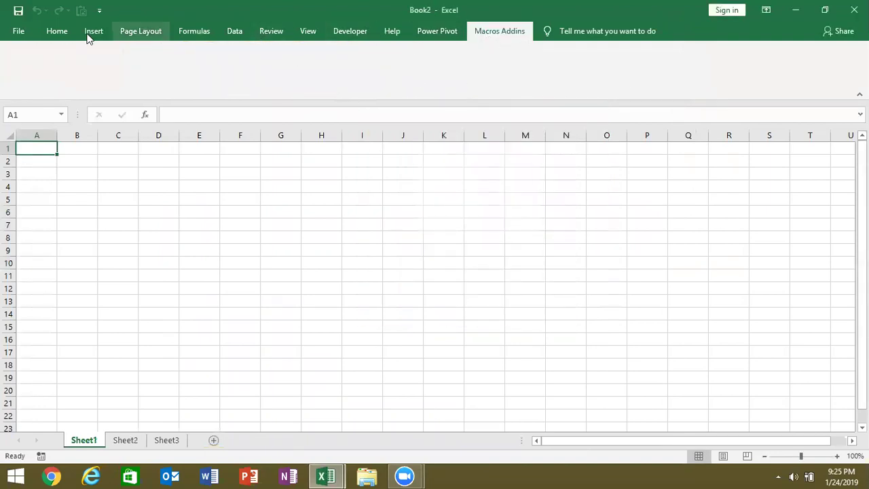
click(17, 34)
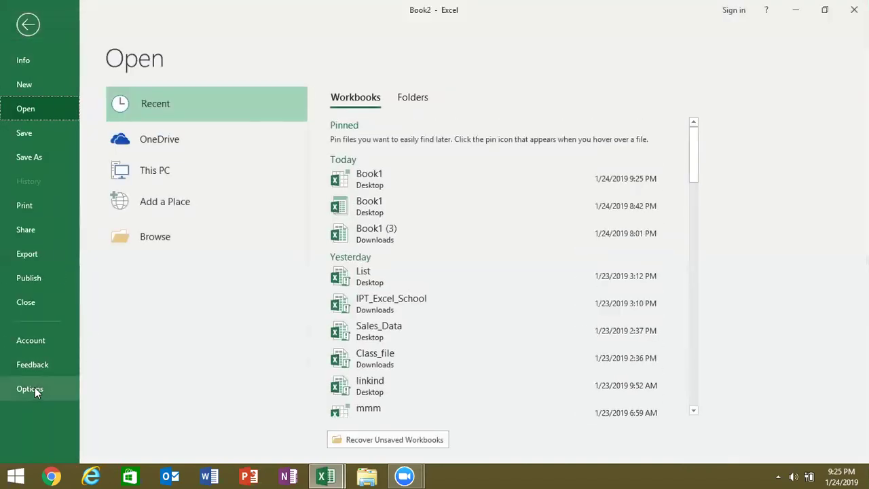
click(35, 387)
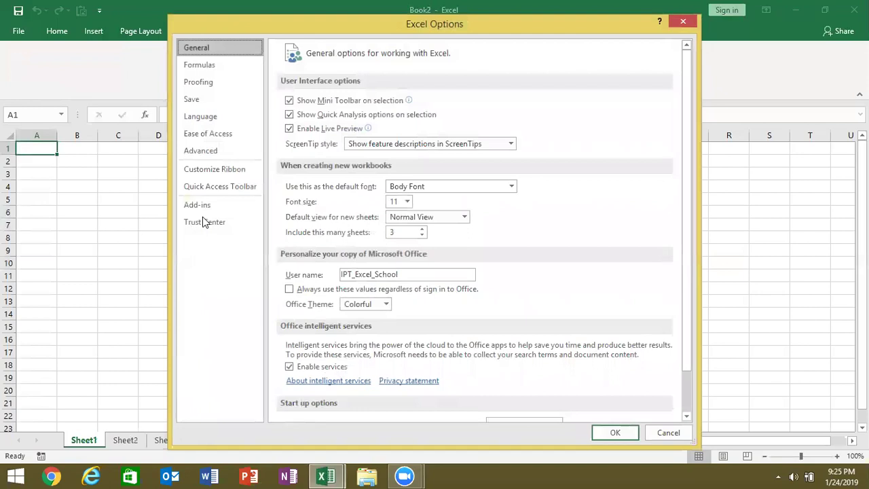
click(224, 169)
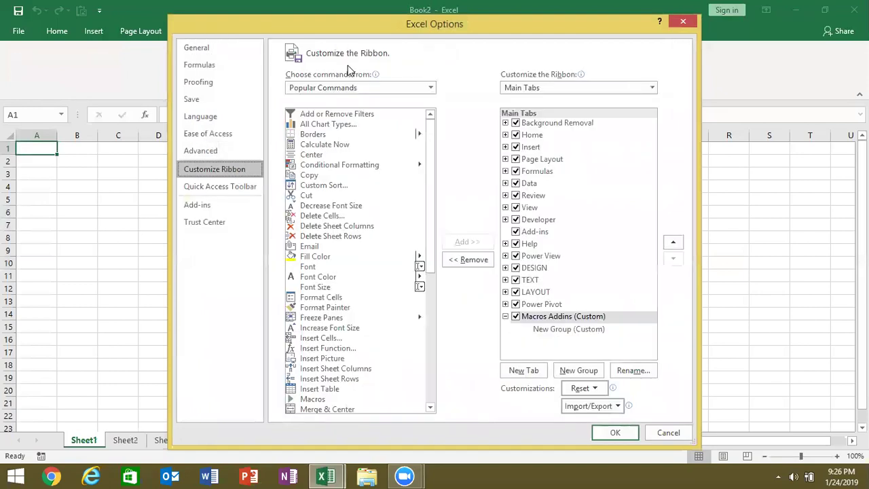
drag(310, 26, 190, 53)
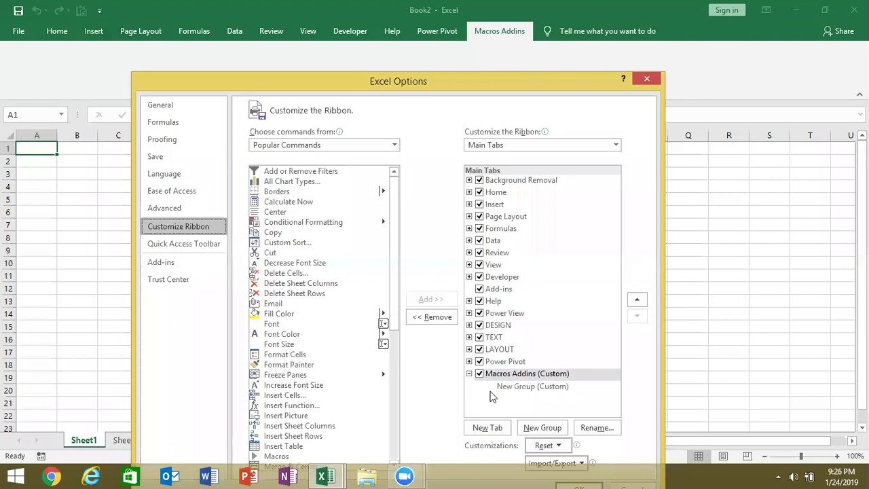
List the Macros commands and add Macro1 and rr to New Group (Custom)
click(301, 145)
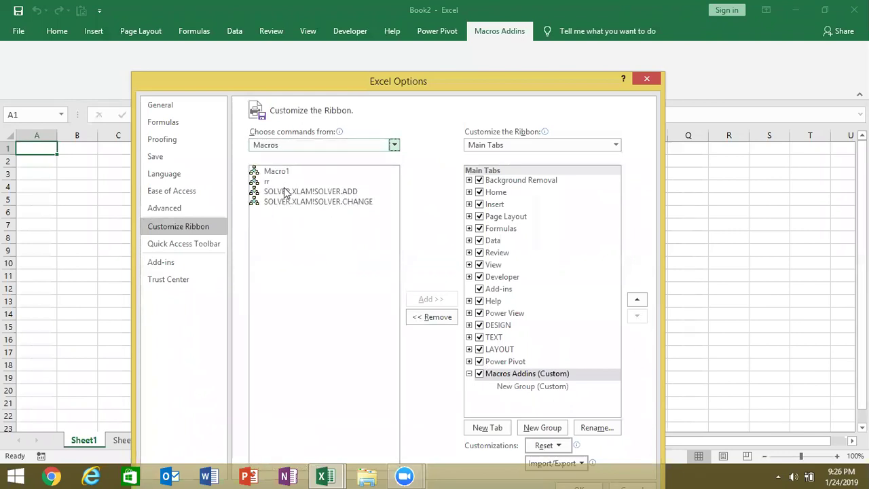
click(276, 173)
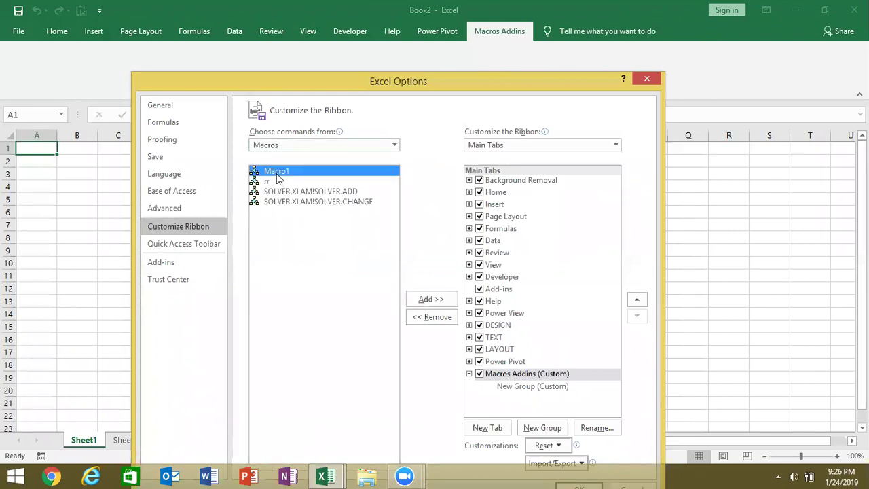
click(423, 304)
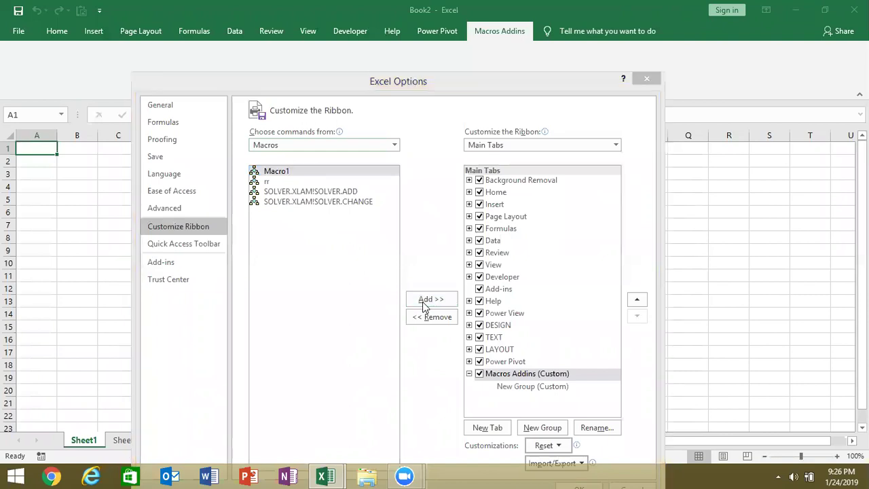
click(445, 275)
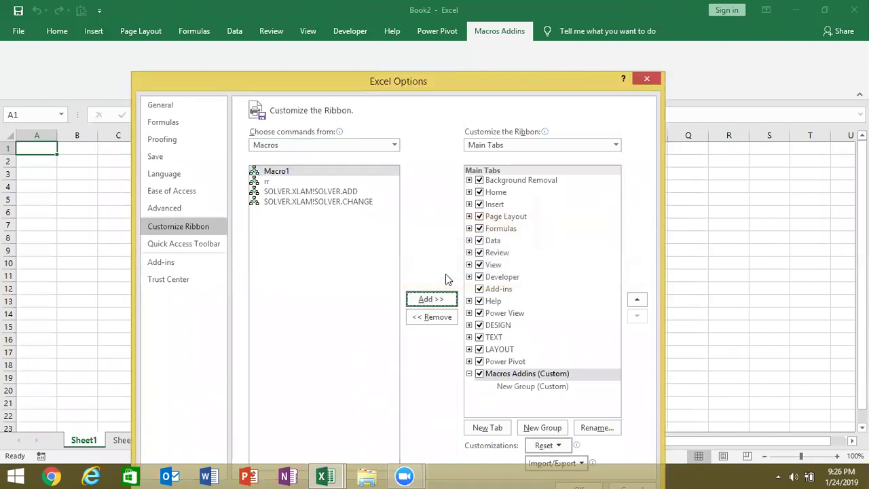
click(534, 388)
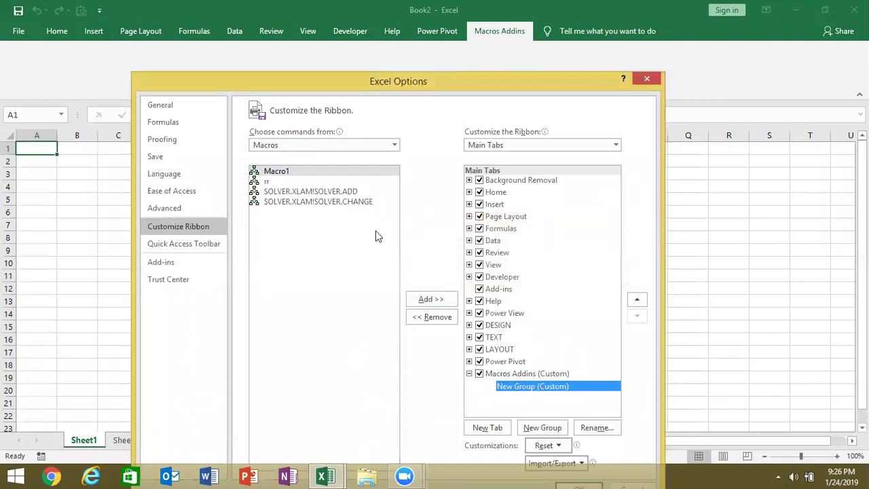
click(433, 303)
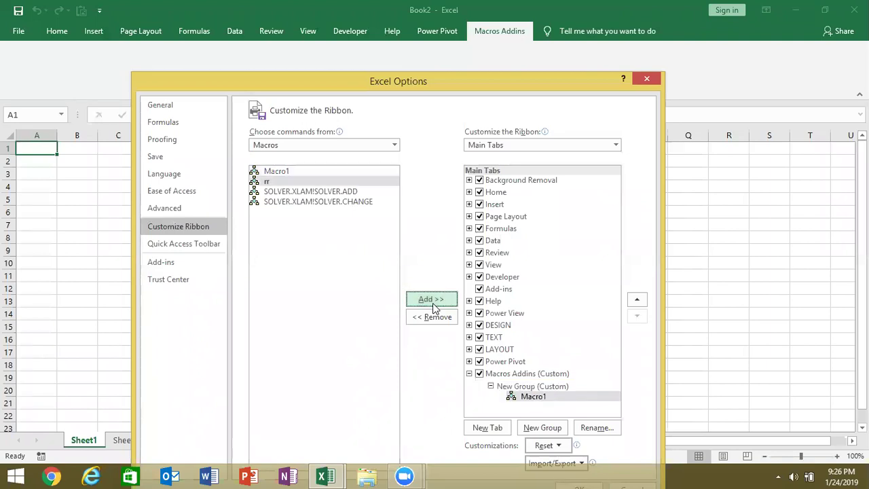
click(309, 172)
click(307, 182)
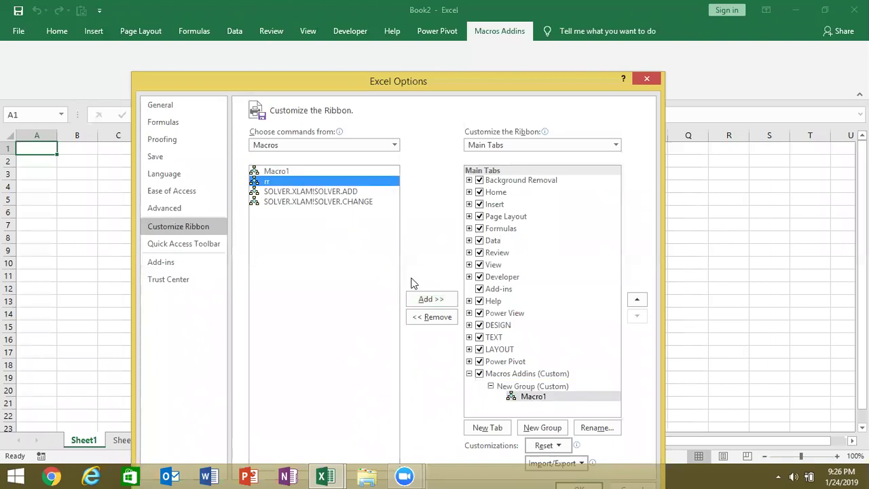
click(427, 299)
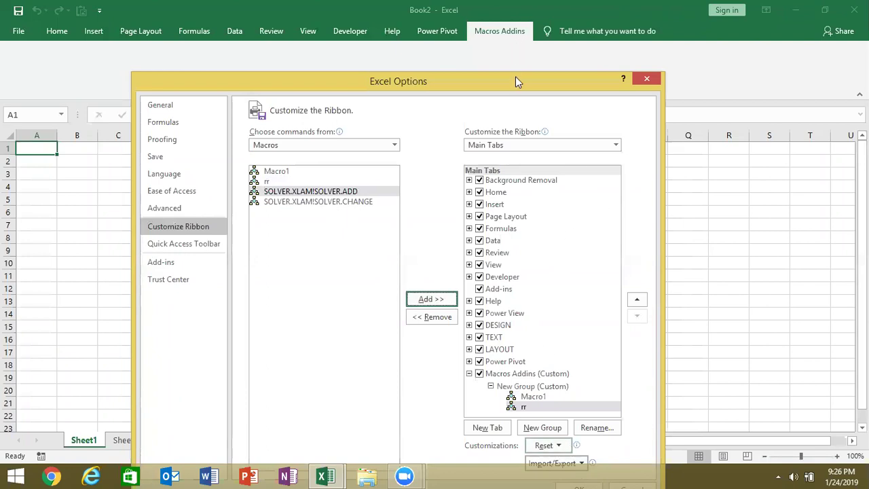
drag(515, 81, 499, 23)
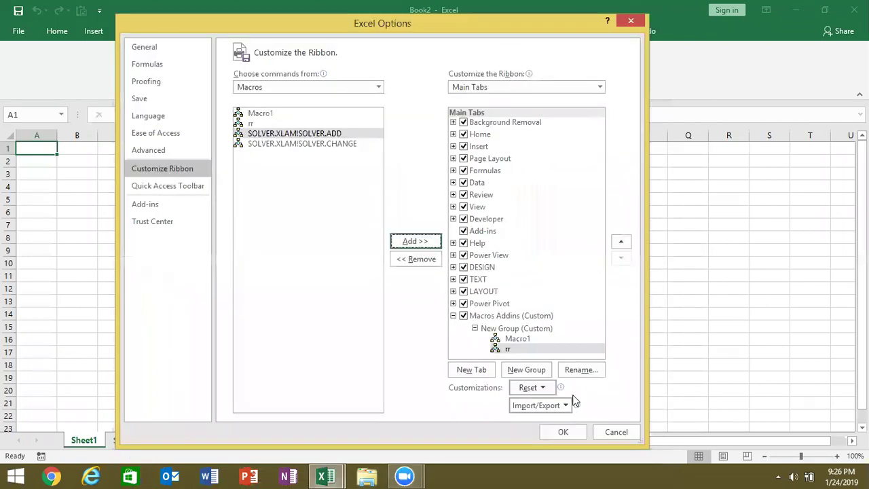
click(563, 432)
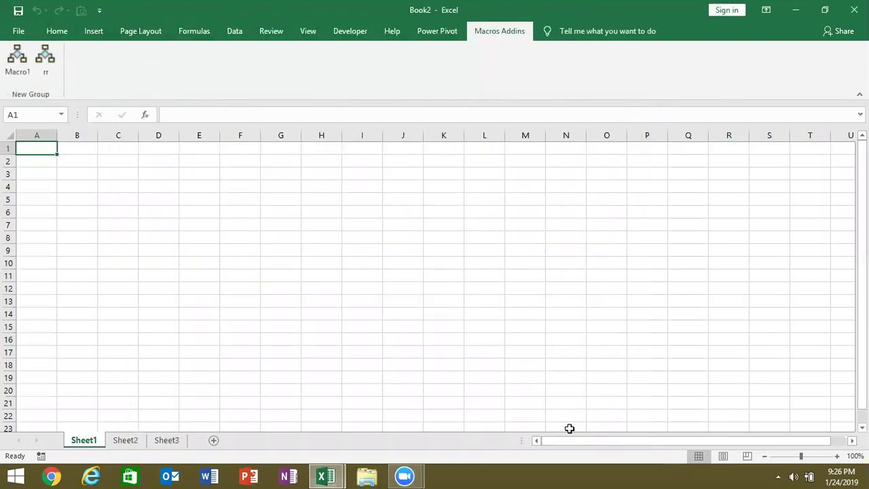
click(26, 66)
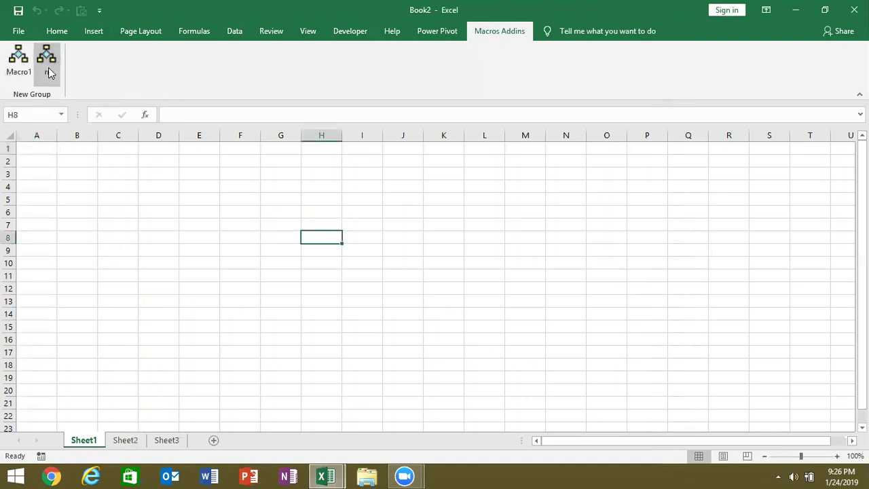
click(61, 203)
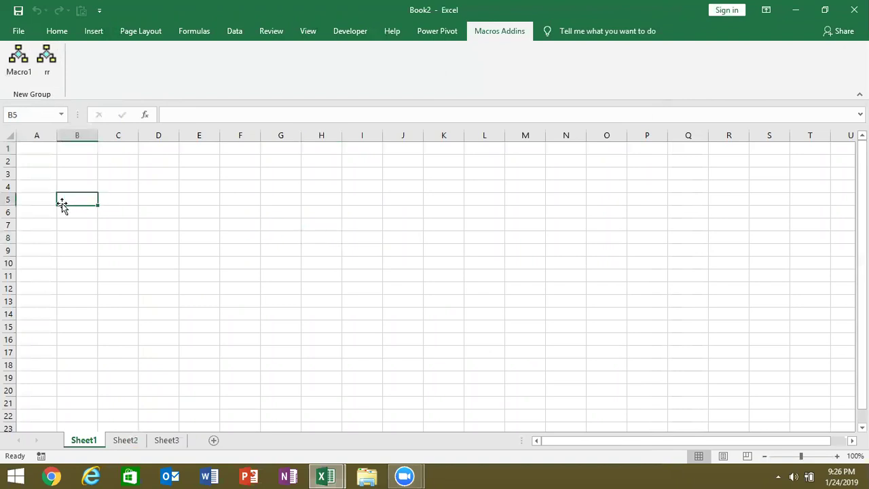
right_click(19, 68)
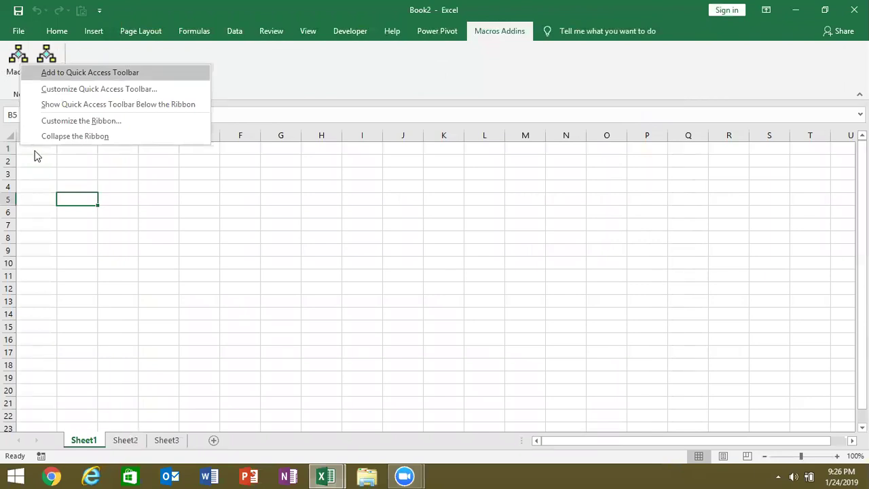
click(66, 213)
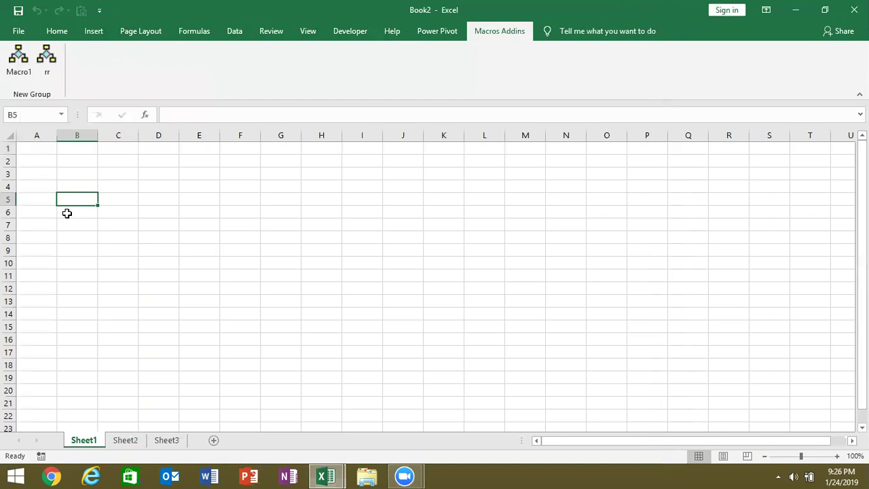
Remove Macro1 and rr from New Group (Custom), then view the Add-ins page showing Book1
click(20, 34)
click(54, 393)
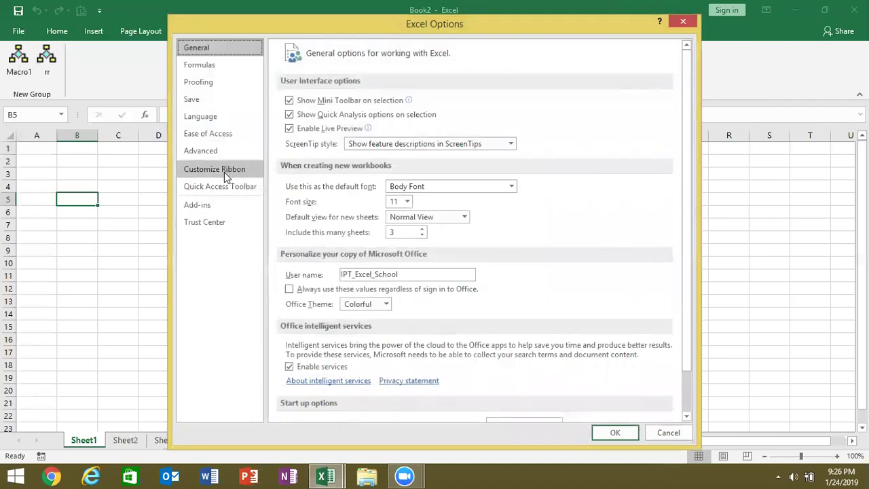
click(224, 172)
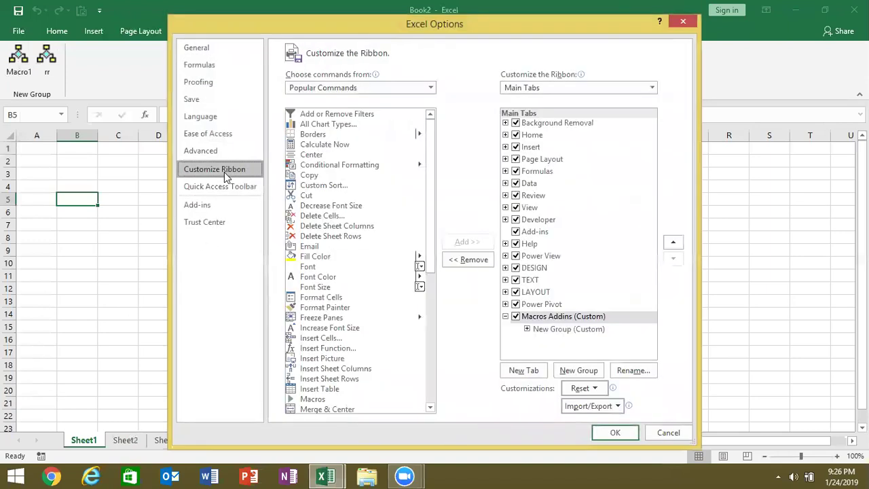
click(527, 328)
click(548, 340)
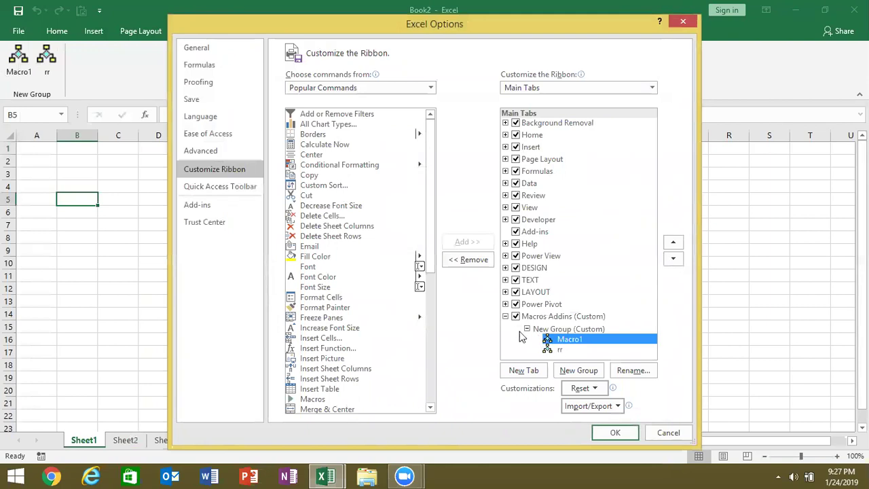
double_click(474, 265)
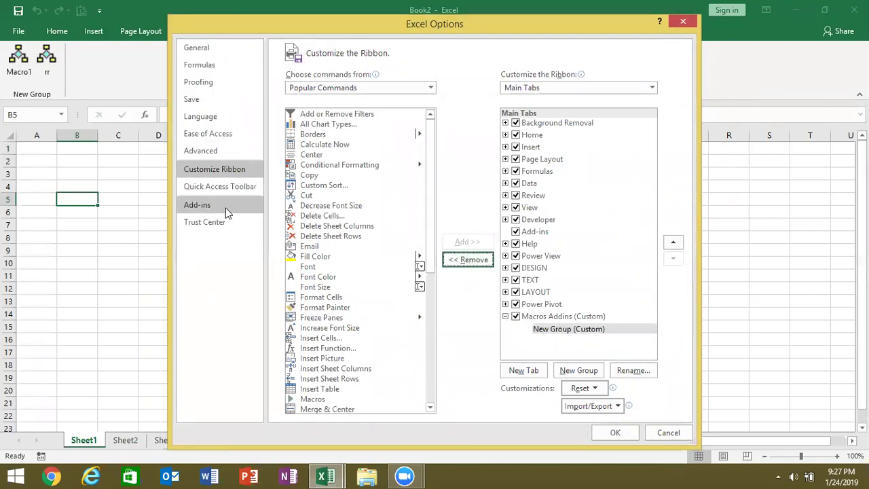
click(225, 208)
key(Return)
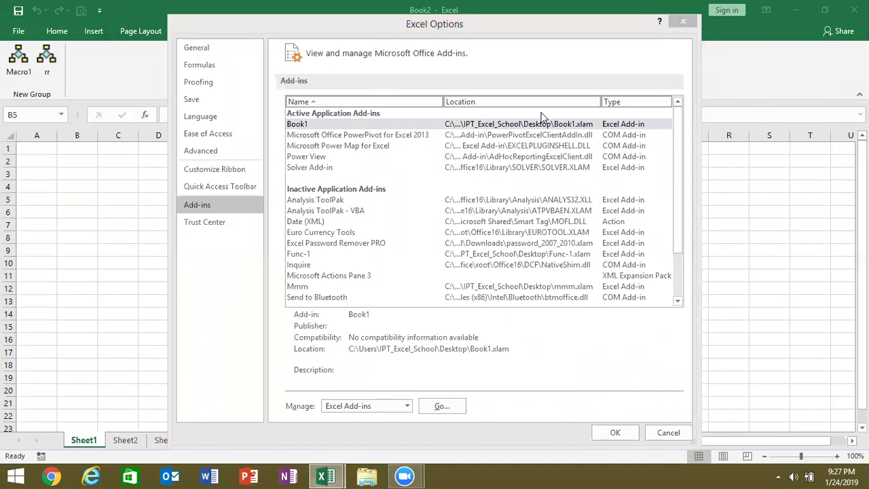
Unload the Book1 add-in by unchecking it in the Add-ins dialog
click(442, 406)
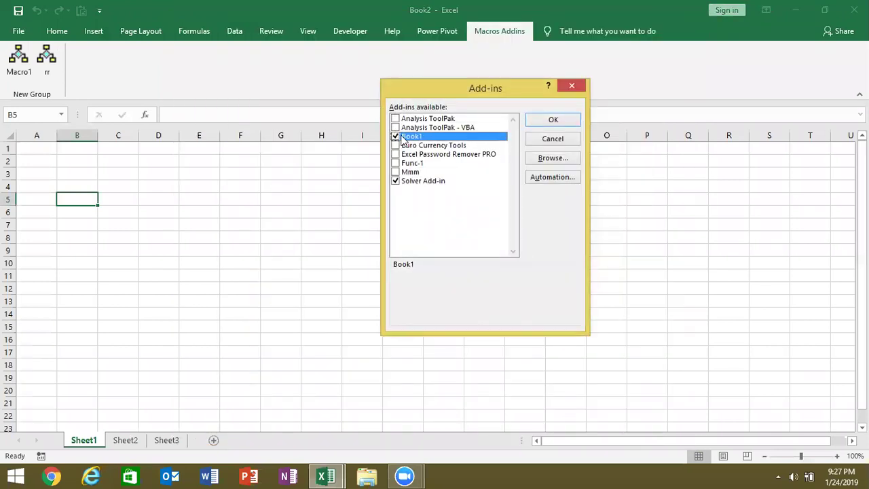
click(395, 136)
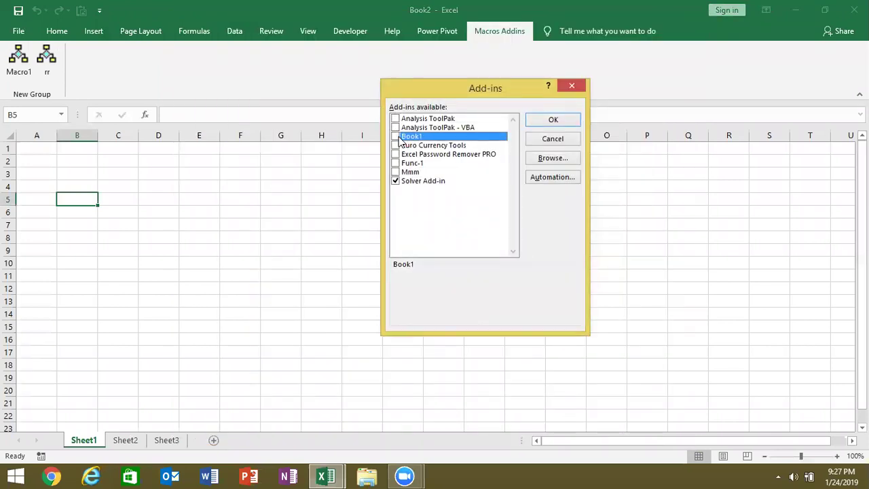
click(553, 121)
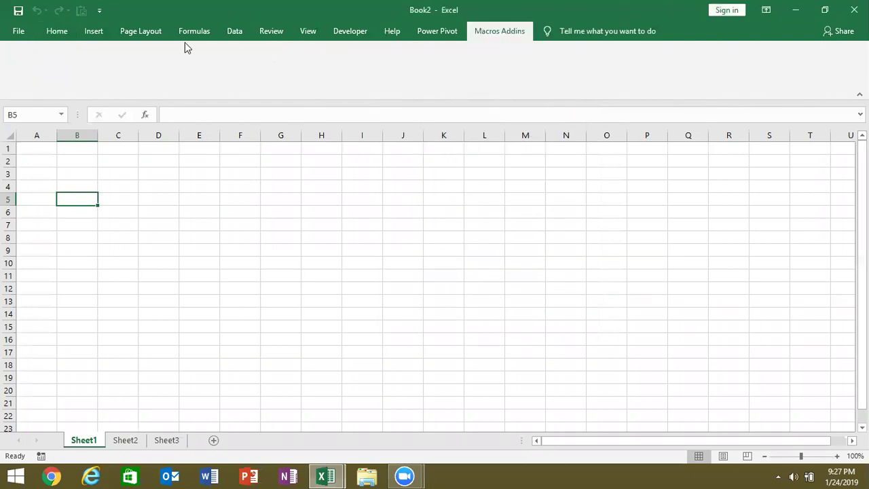
Select cell A1 on the Home tab, then show the Windows desktop
click(58, 34)
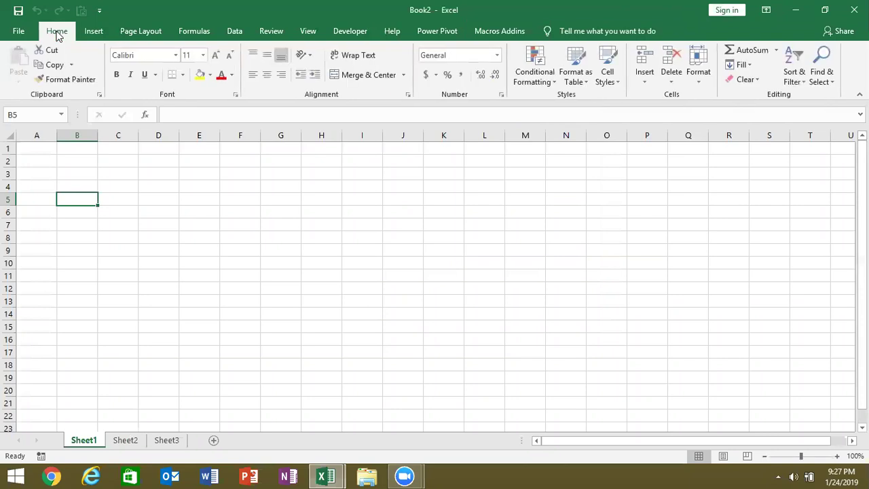
click(38, 148)
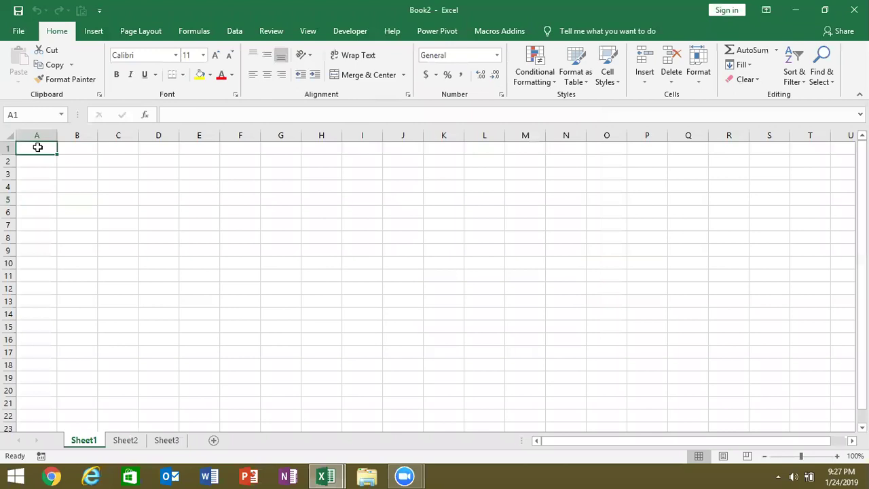
key(super+d)
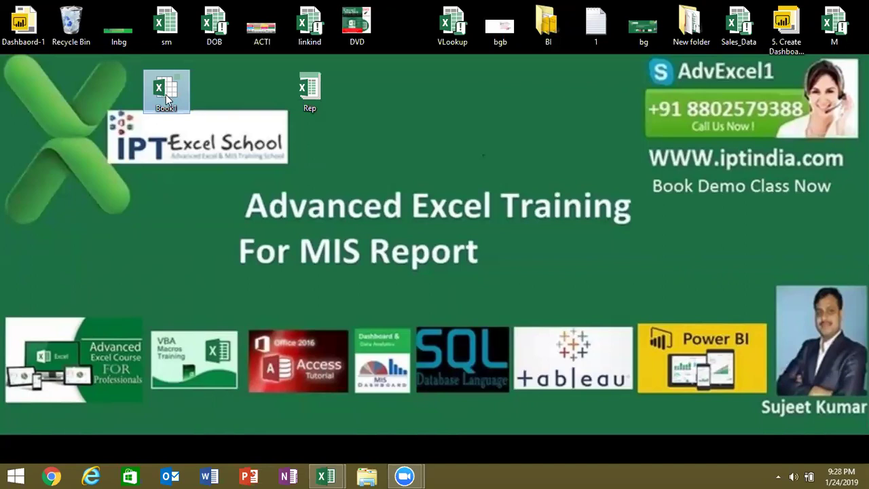
Delete the Book1 file from the desktop
mouse_move(165, 96)
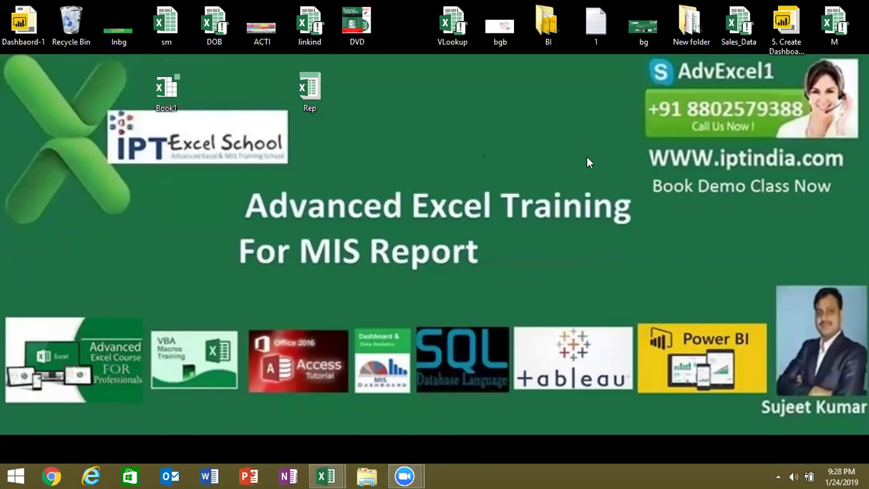
click(165, 90)
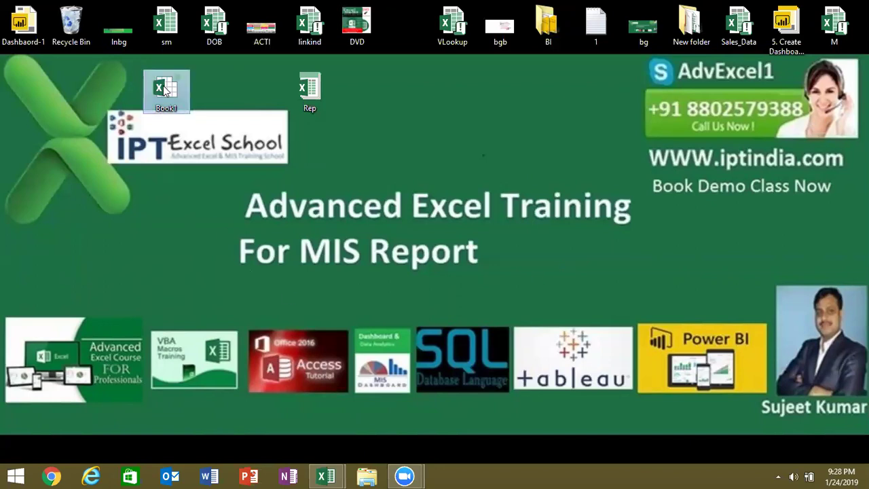
key(Delete)
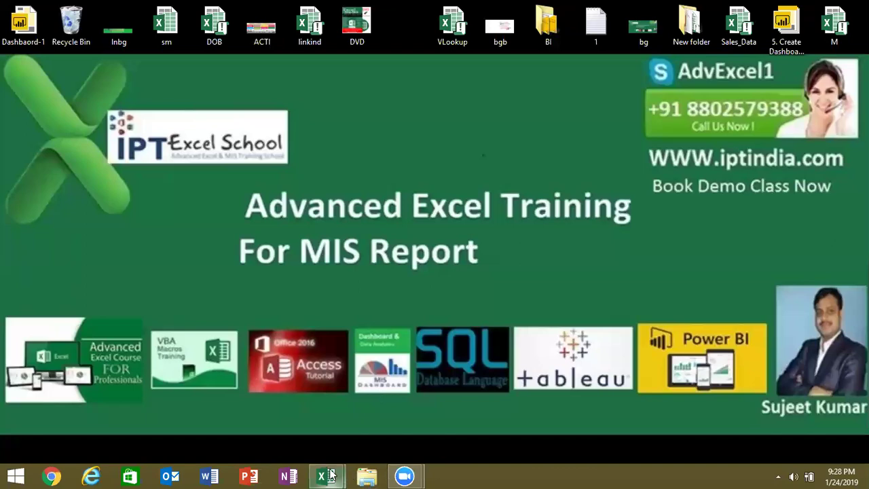
Return to Book2 and enter Analysis, Algorithm, Code and Test in G1:G4
mouse_move(330, 475)
click(354, 424)
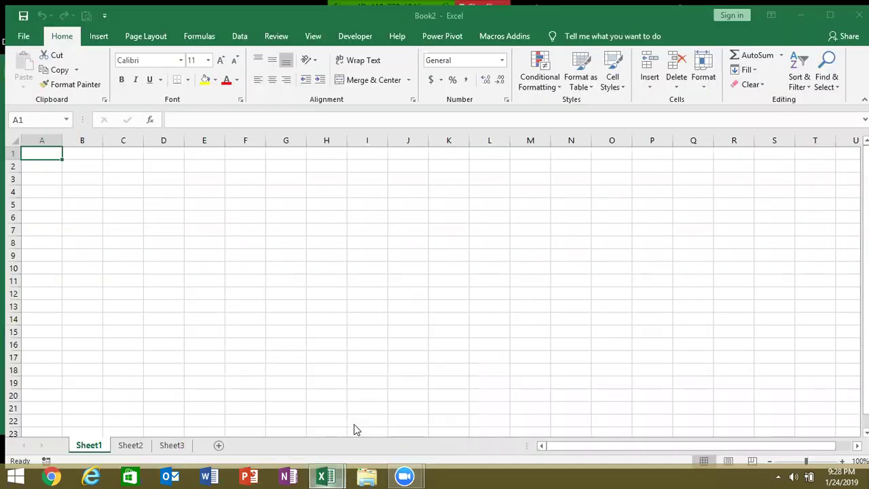
click(156, 204)
click(139, 174)
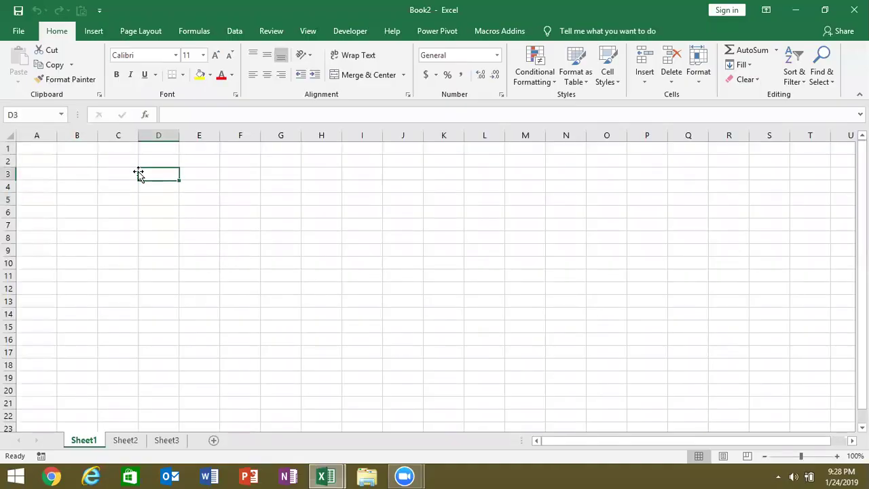
click(124, 161)
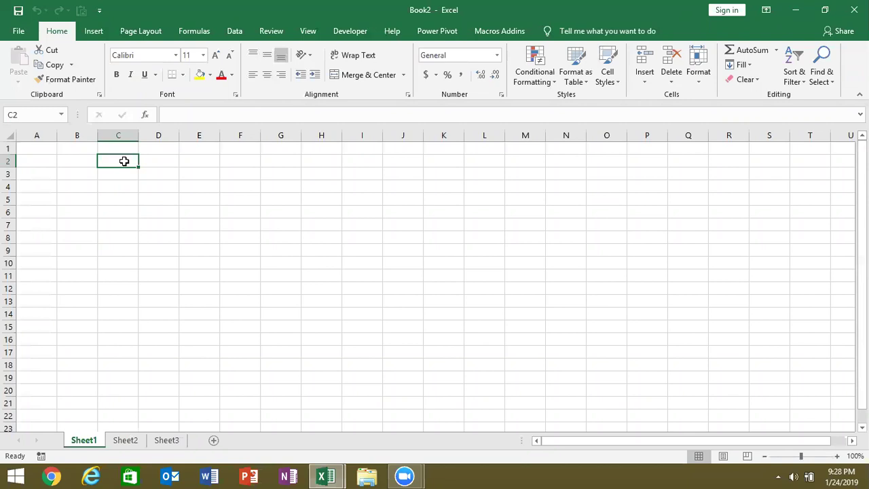
click(279, 147)
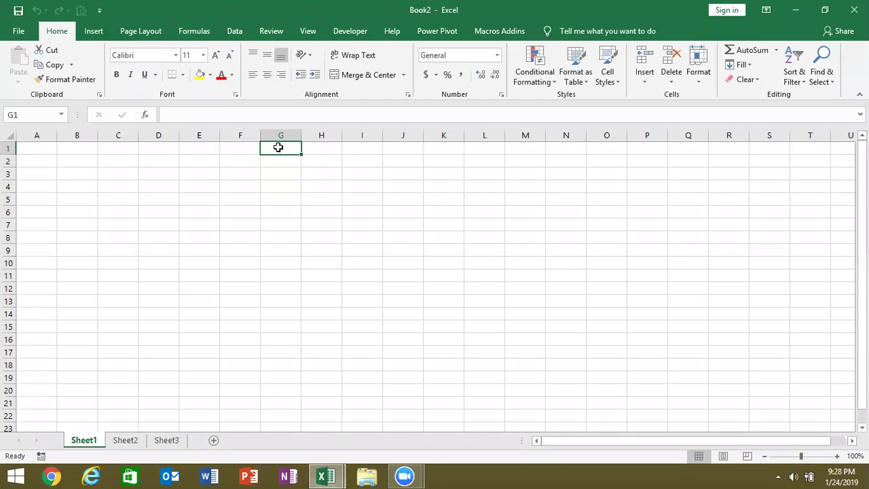
text(Analysis)
key(Return)
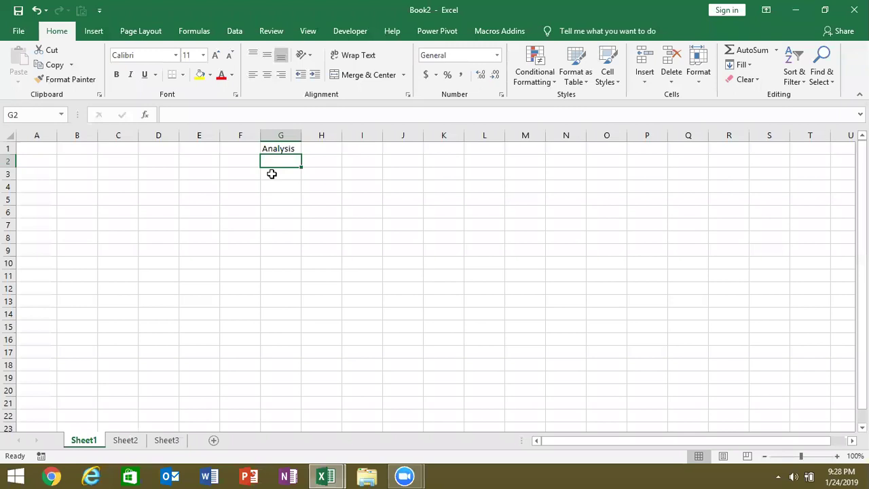
text(Algorithm)
click(272, 173)
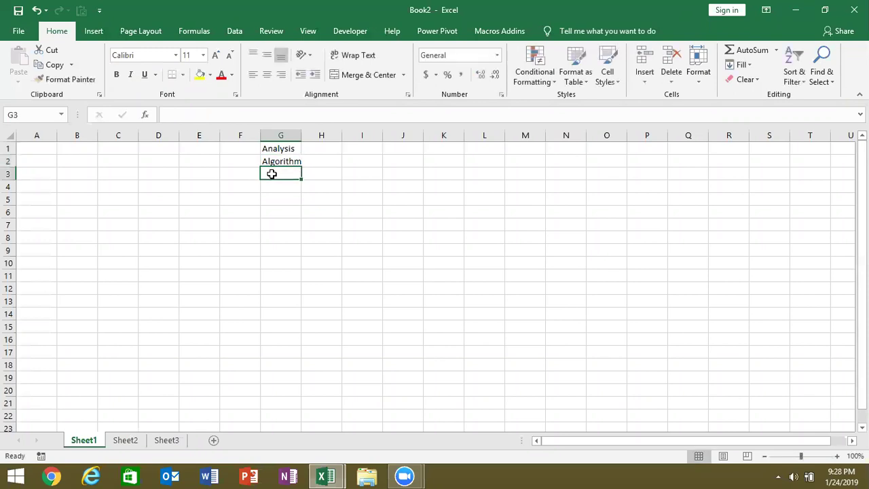
text(Code)
key(Return)
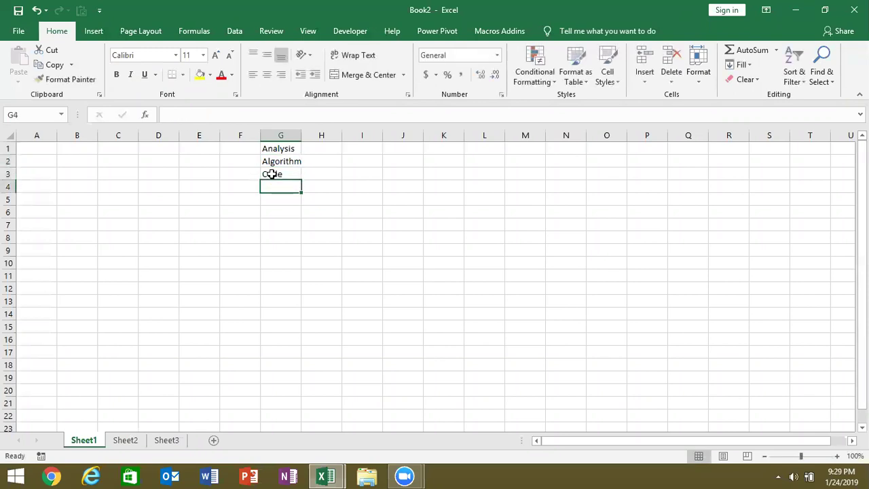
text(Test)
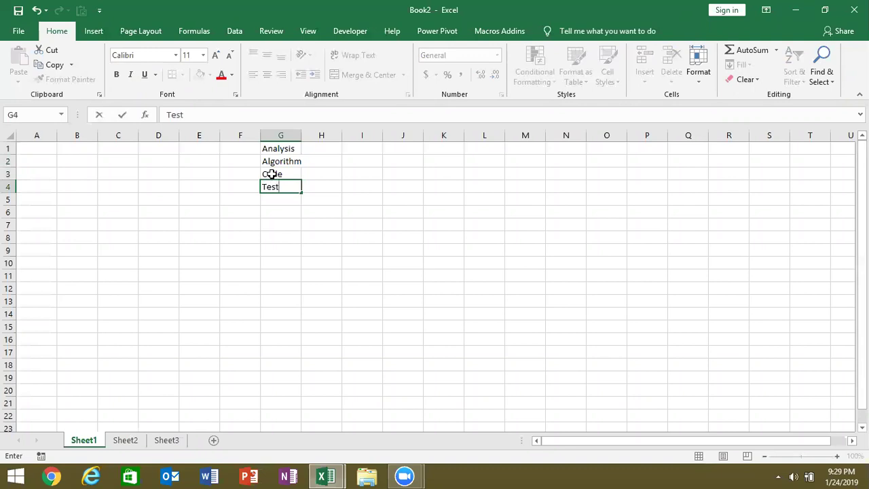
key(Tab)
Put Re-Code and Re-Test in H4:I4, Apply in G5, and select G1:G5
key(Return)
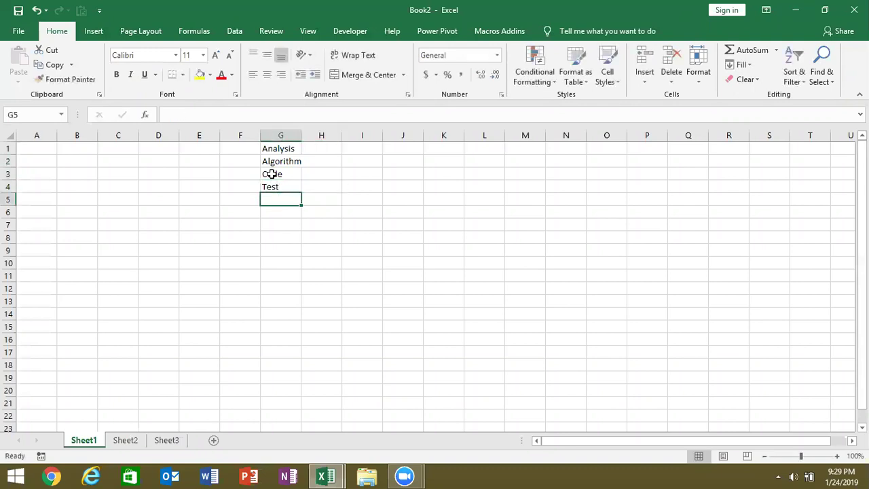
key(Up)
key(Right)
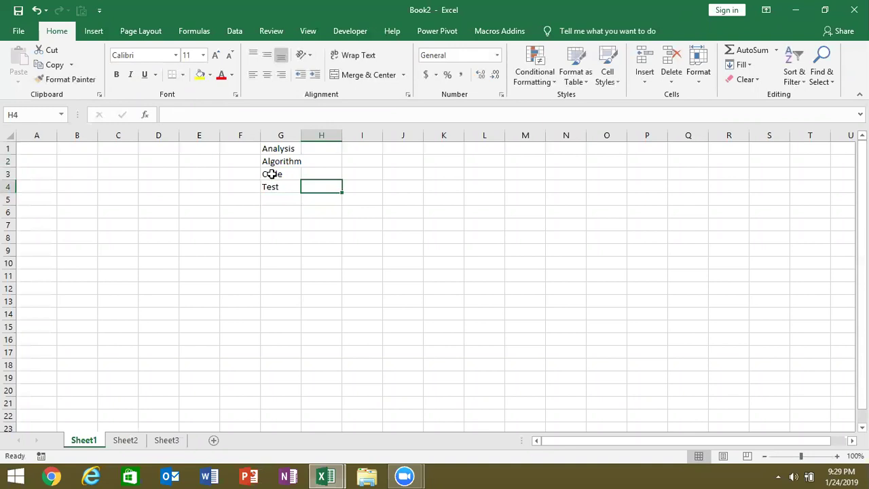
text(Re)
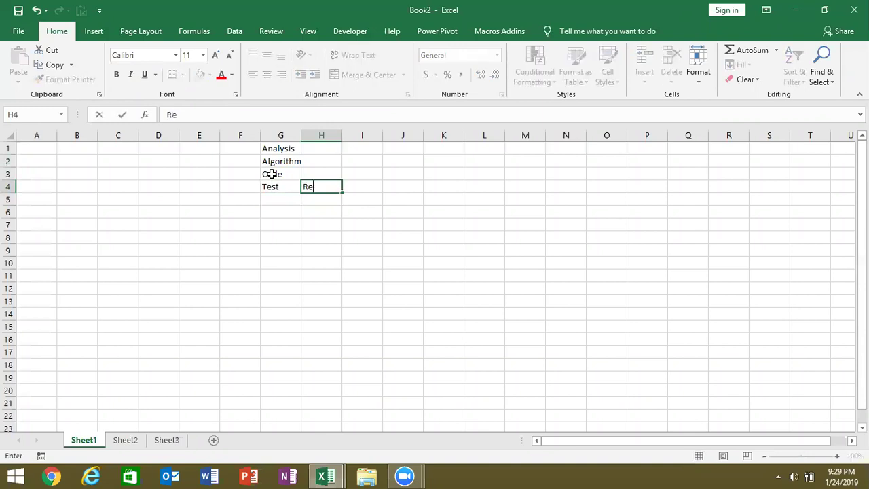
text(-Code)
key(Tab)
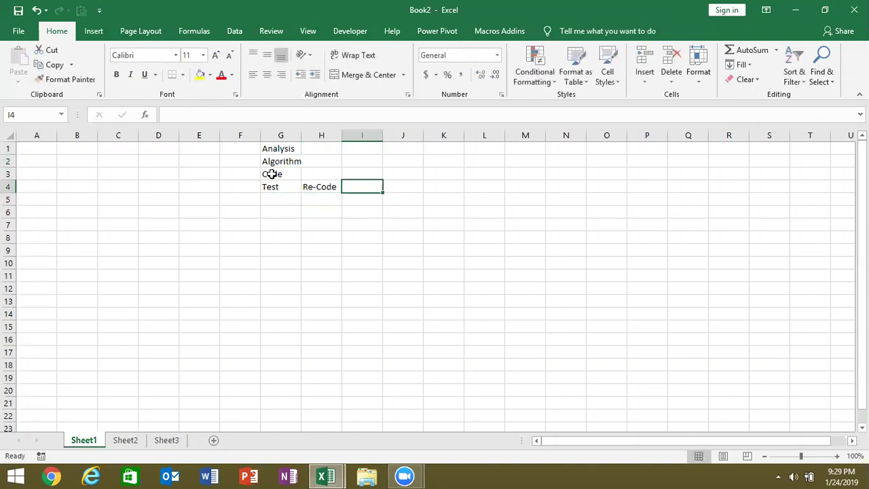
text(Re-Test)
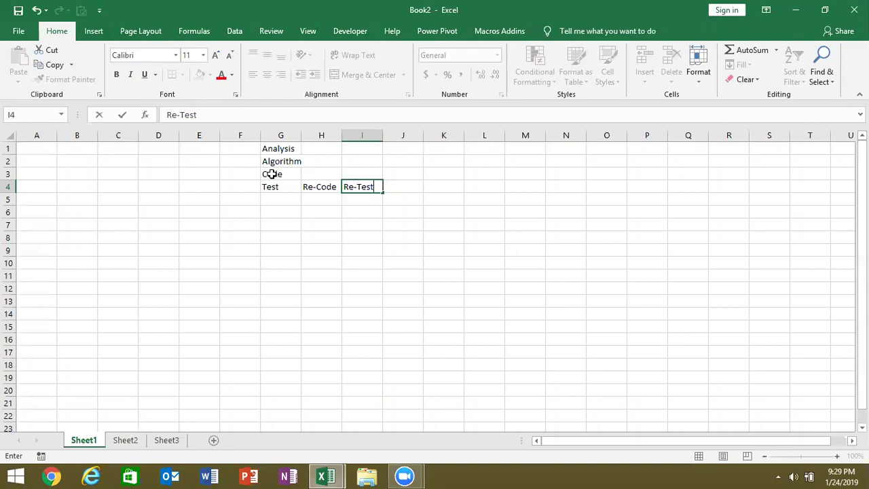
key(Return)
key(Left)
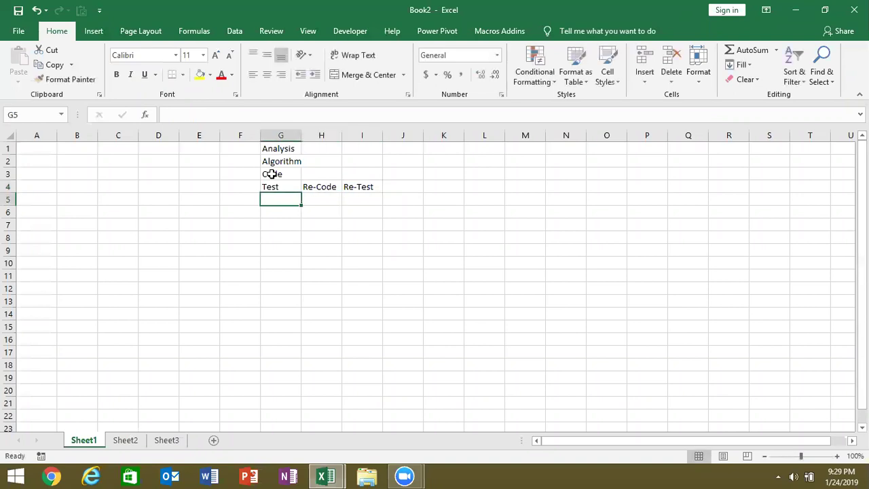
text(Apply)
key(Return)
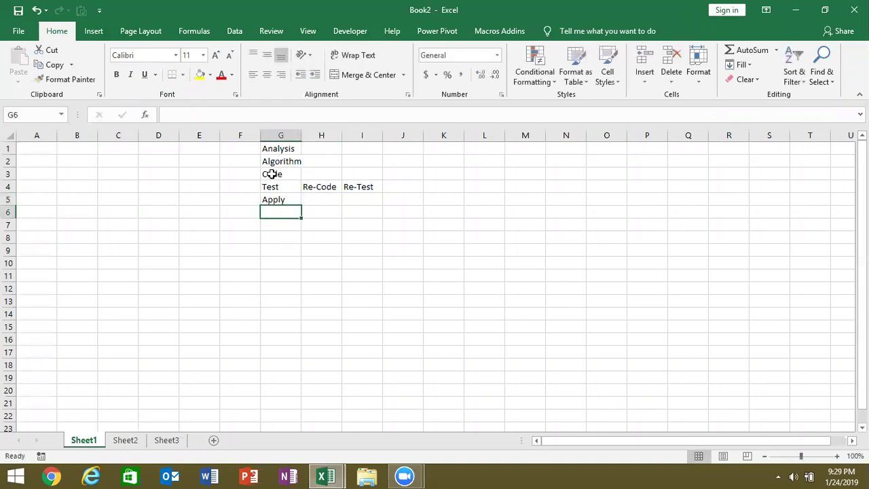
key(Up)
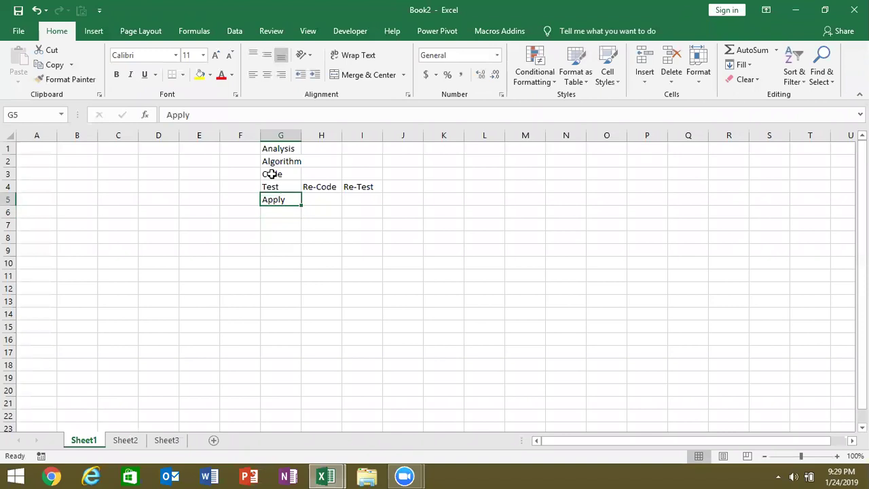
key(ctrl+shift+Up)
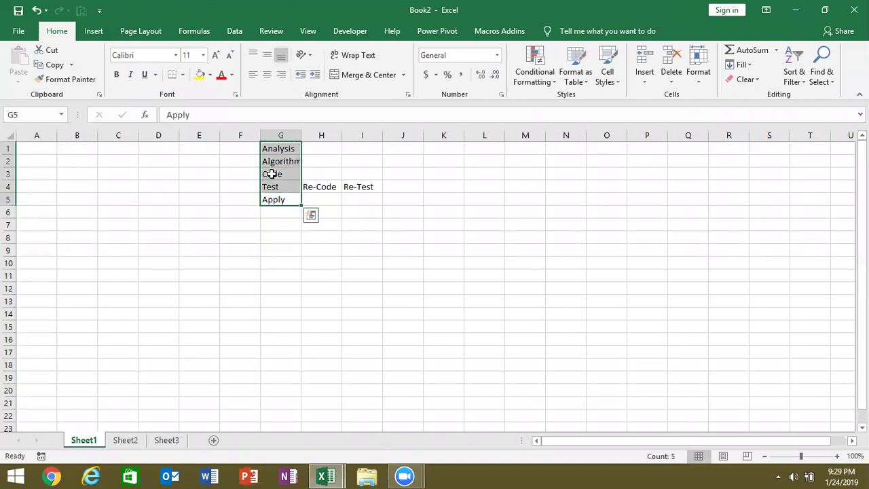
Type the headers Name, Roll and Mark into A1, B1 and C1, then select A1:C1
click(43, 173)
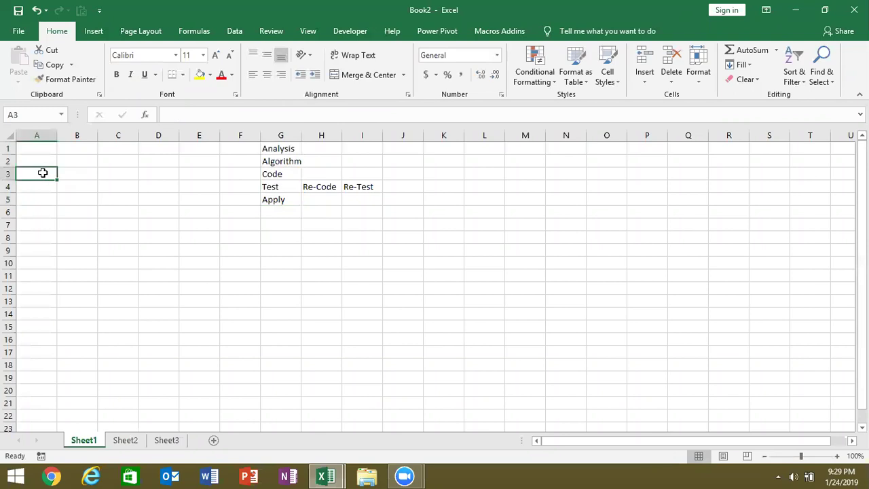
click(75, 185)
drag(42, 152, 41, 153)
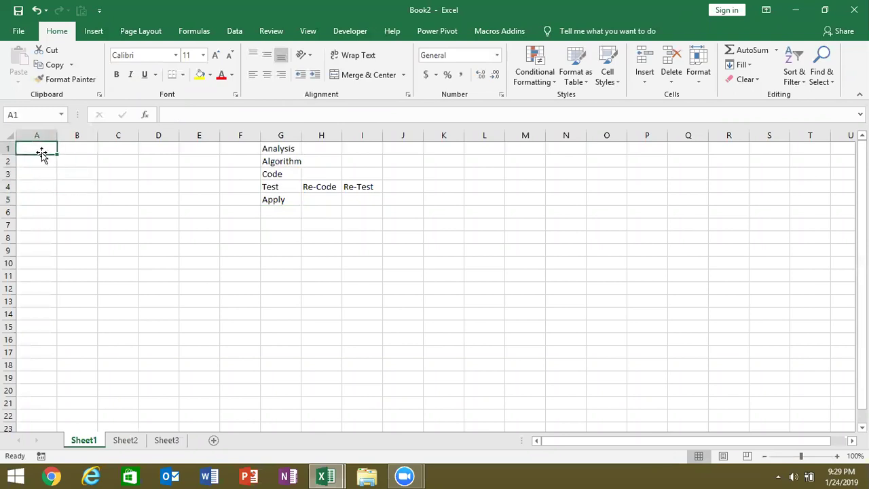
text(Name)
key(Tab)
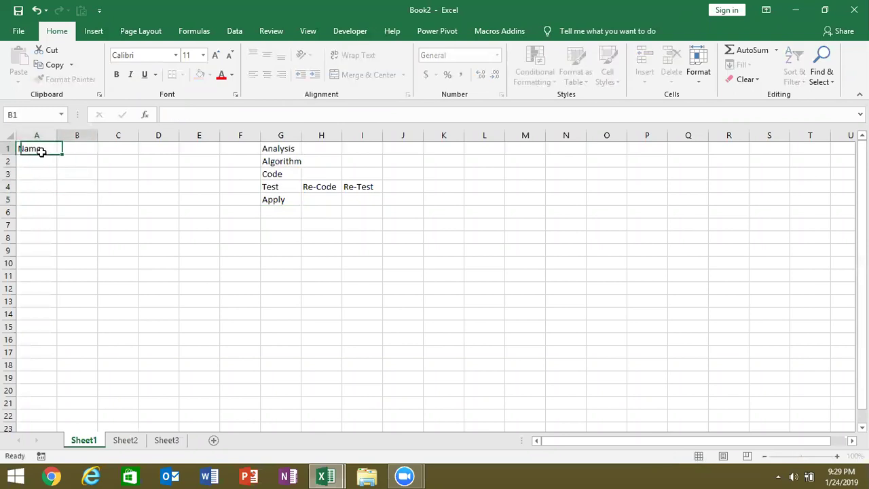
text(Roll)
key(Tab)
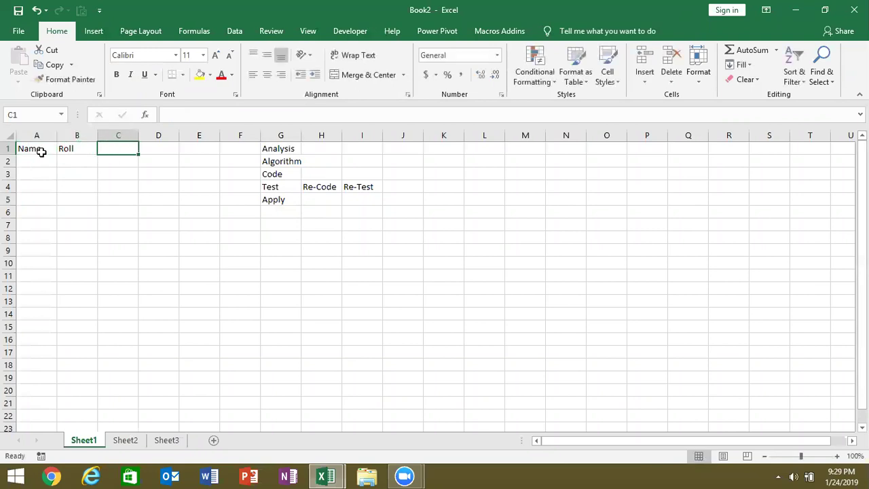
text(Mark)
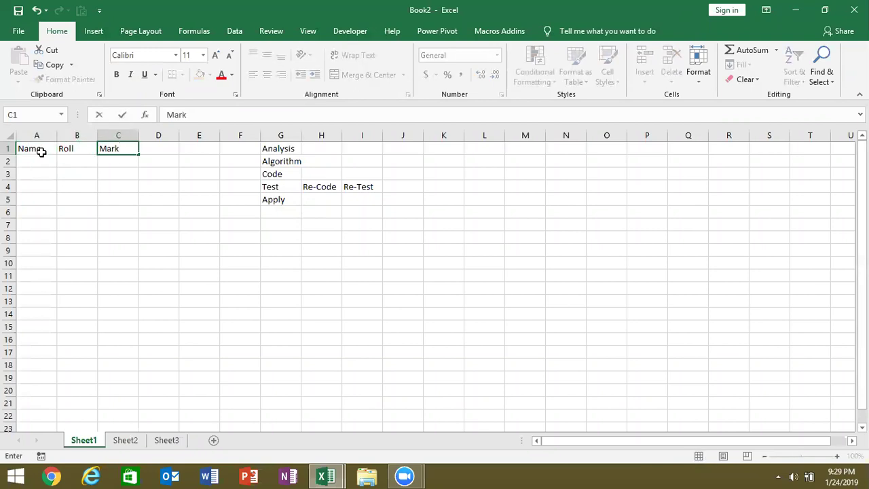
click(205, 185)
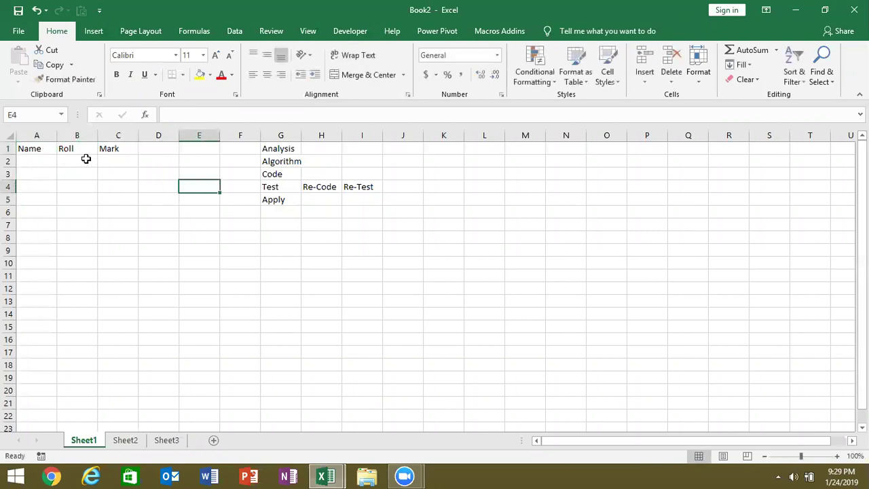
click(28, 148)
drag(78, 142, 103, 143)
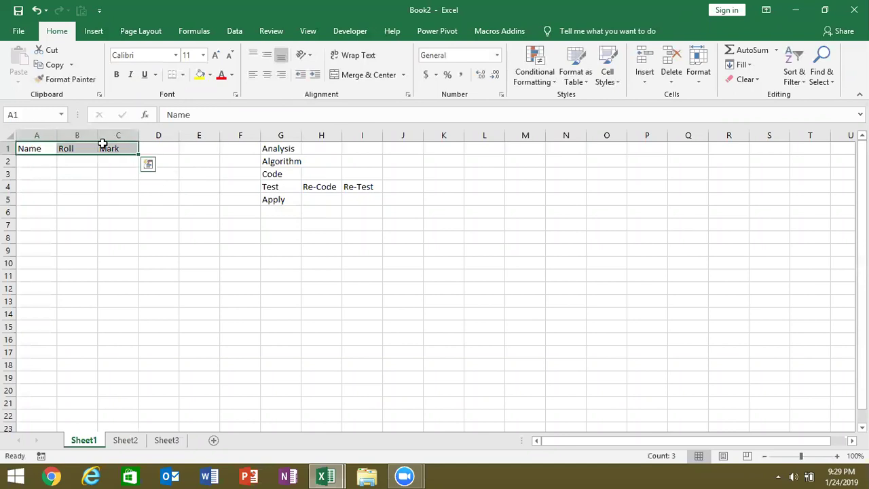
click(267, 164)
click(434, 152)
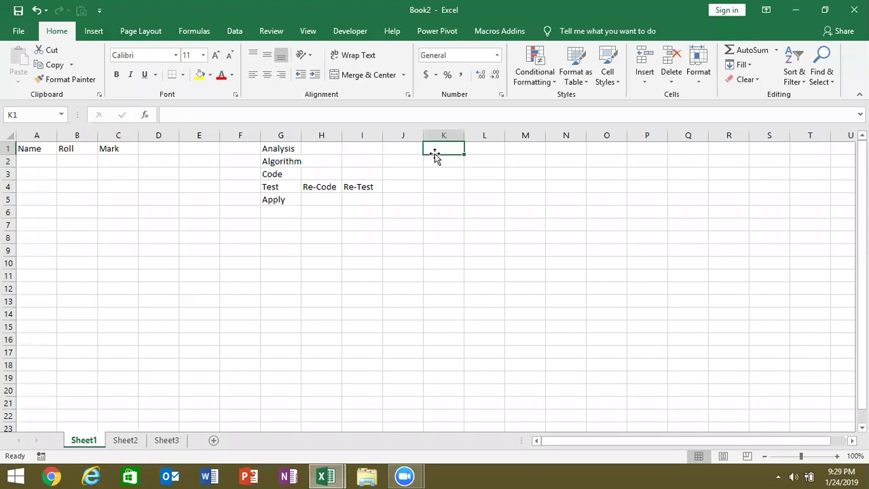
Enter Start, Select A1 and Enter Name into K1:K3, correcting K2 to read Select A1
text(Start)
key(Return)
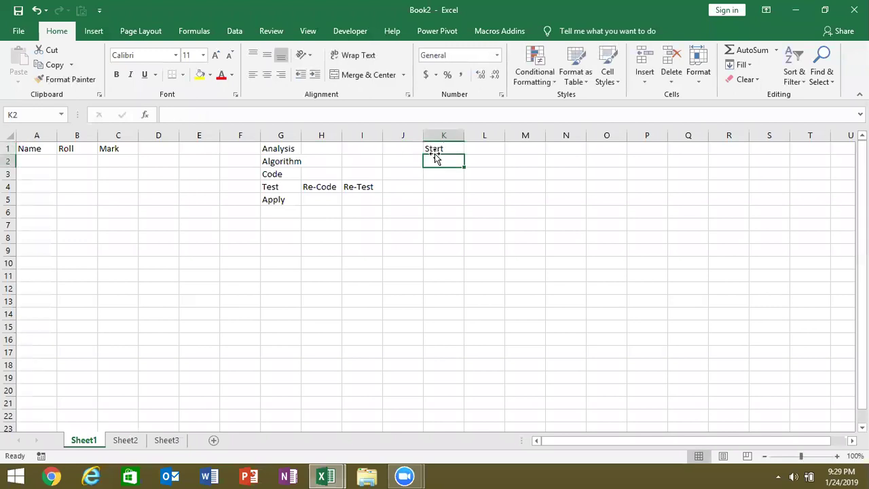
text(Select A)
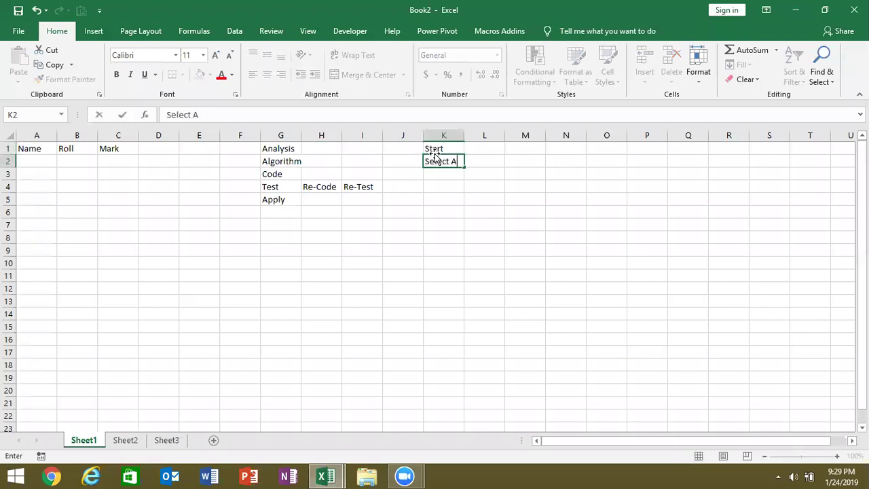
key(End)
double_click(458, 161)
text(')
key(BackSpace)
text(1)
key(Return)
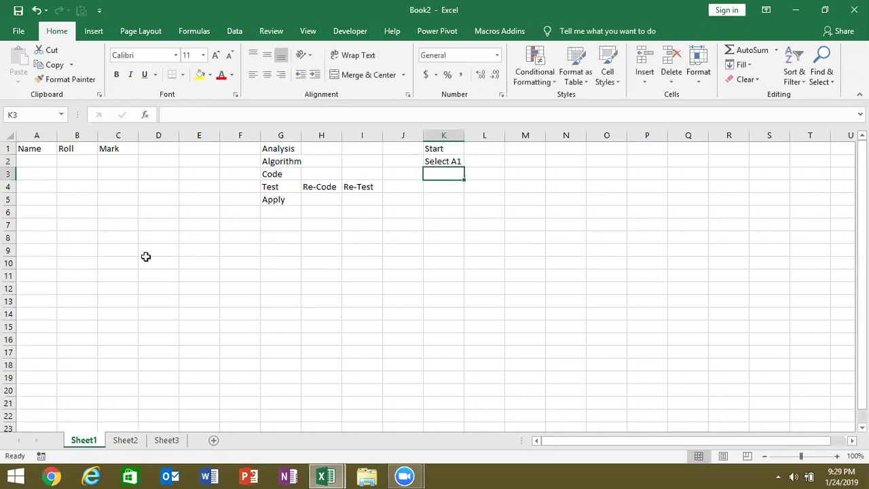
text(Enter Name)
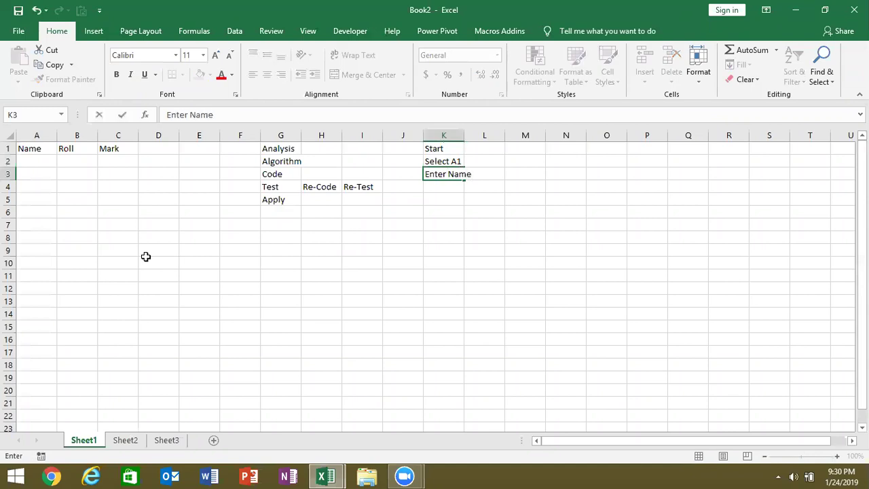
key(Return)
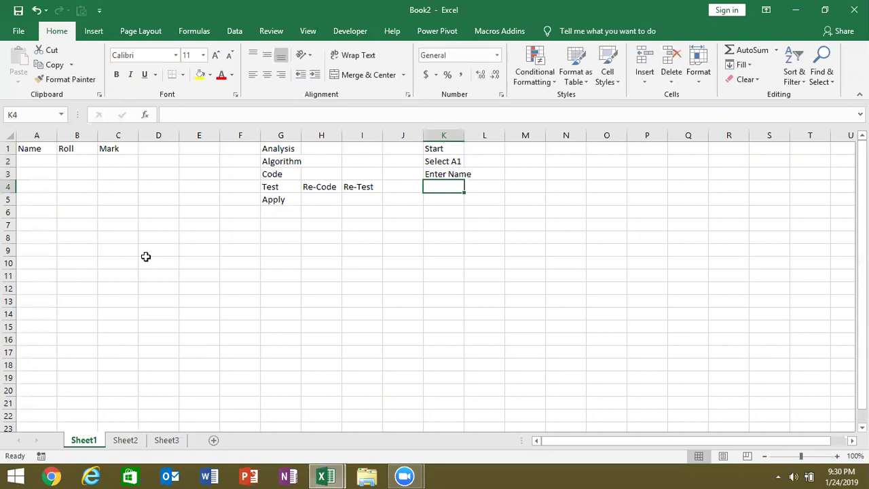
Add Select B1, Enter Roll, Select C1, Emter Marks and End in K4:K8, then select K1:K8
text(Select B1)
key(Return)
text(Enter Roll)
key(Return)
text(Select C1)
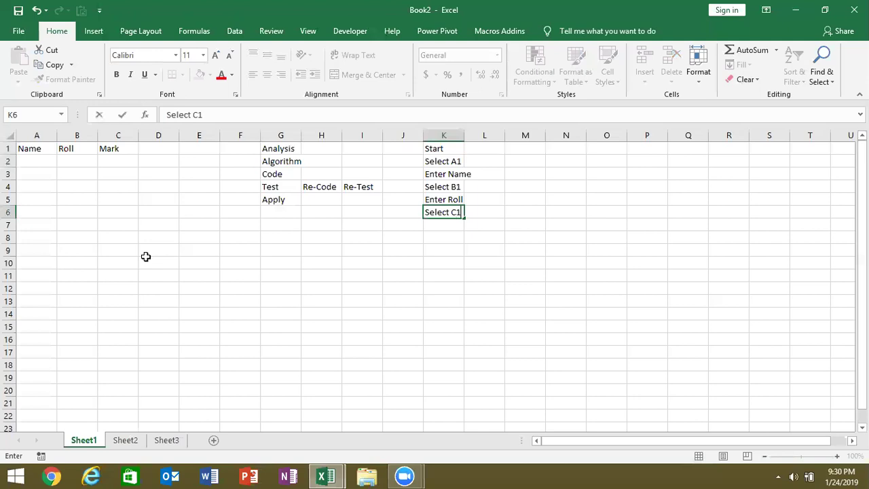
key(Return)
text(Emter MArks)
key(Return)
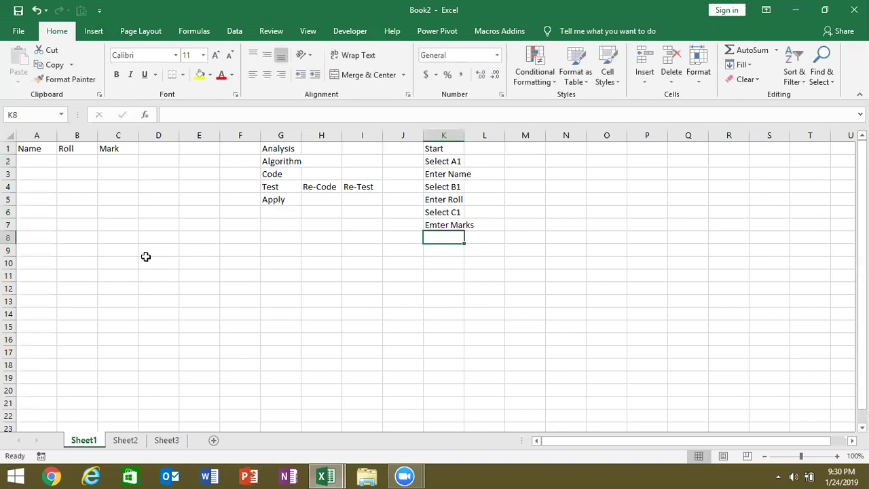
text(End)
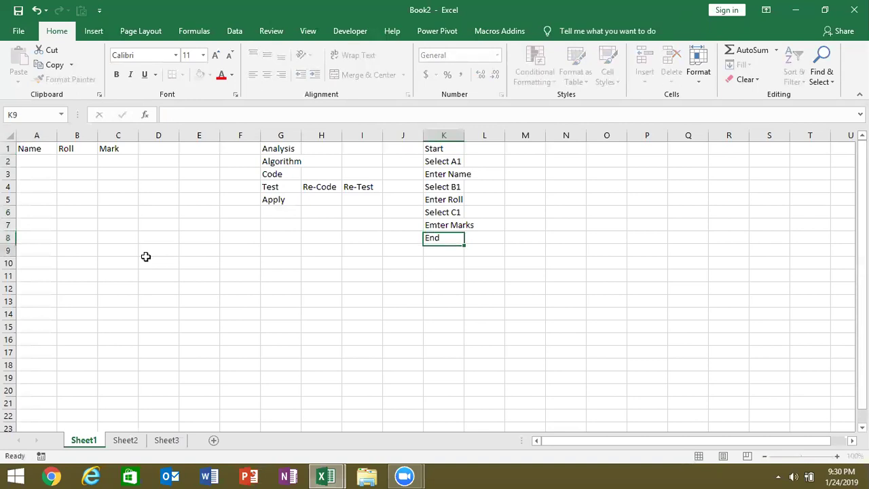
key(Return)
key(Up)
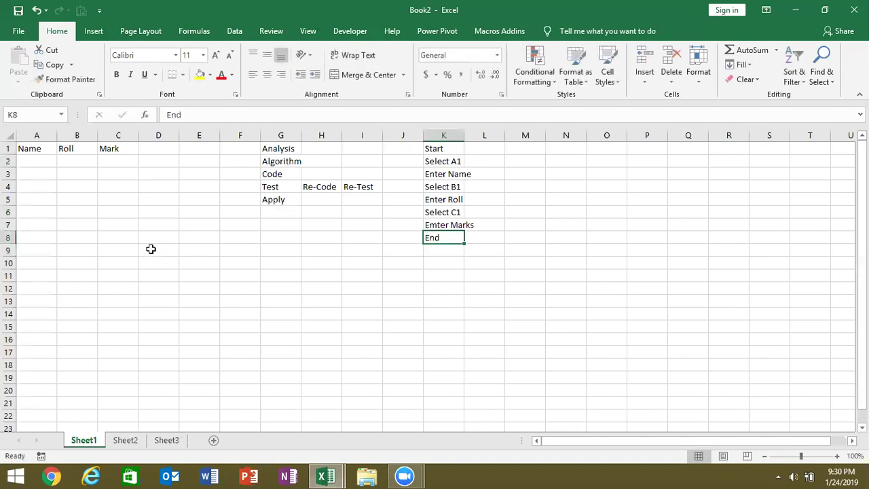
key(ctrl+shift+Up)
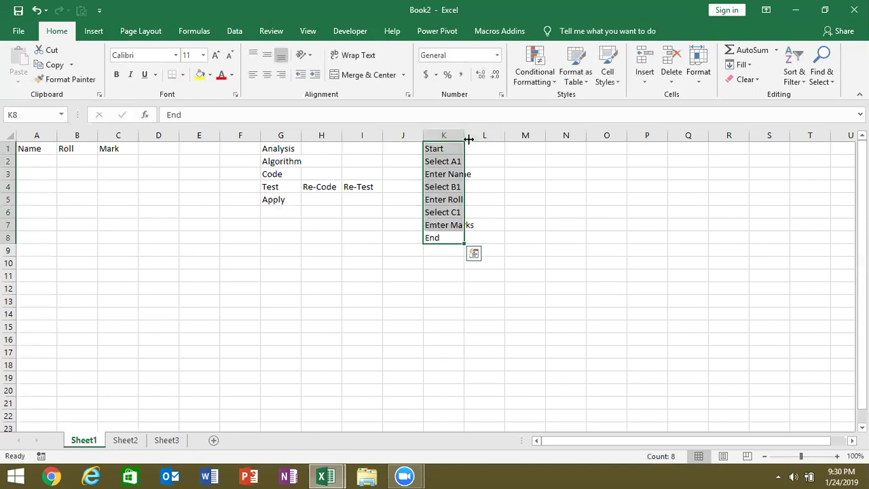
AutoFit column K so 'Emter Marks' fits, then check the entries in K2:K8
double_click(465, 135)
click(443, 174)
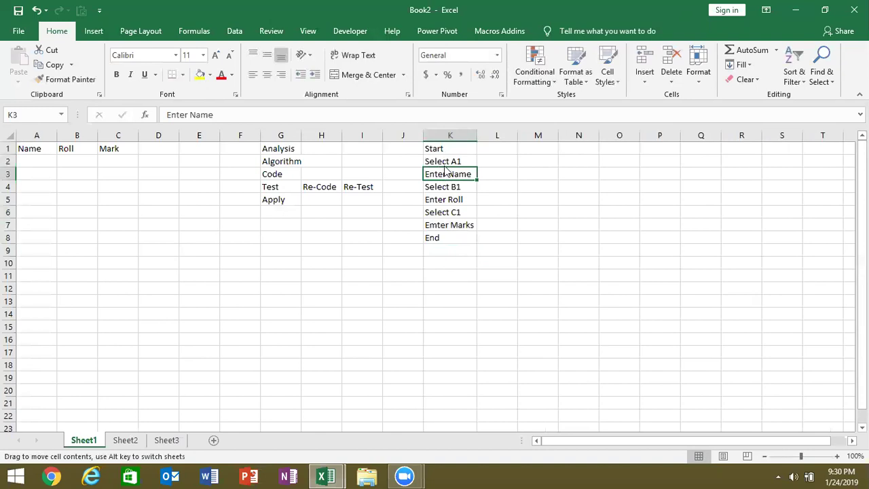
click(445, 161)
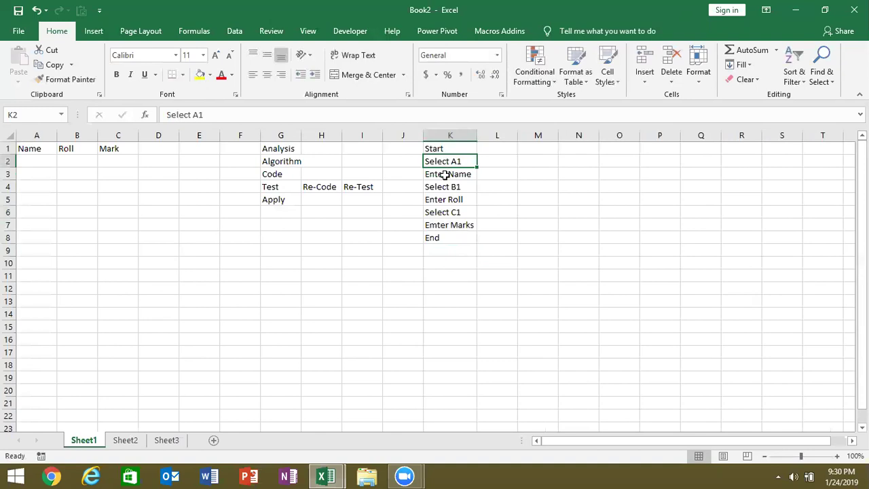
click(444, 174)
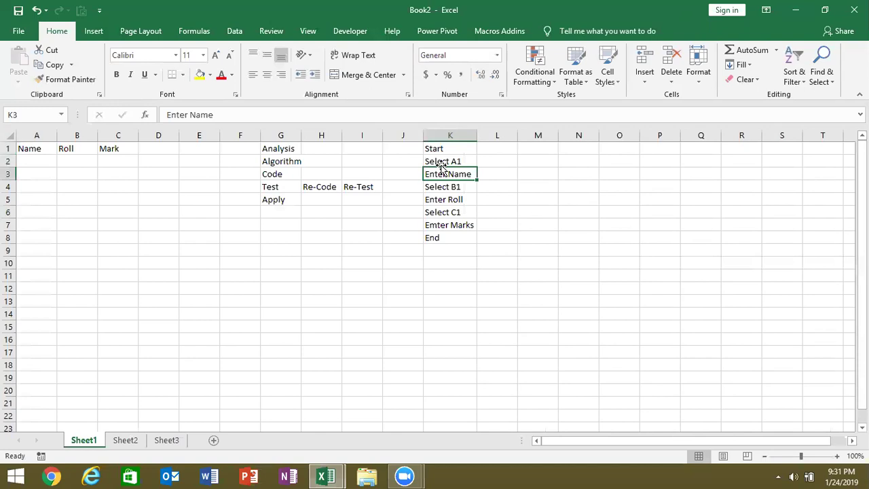
click(442, 165)
key(ctrl+shift+Down)
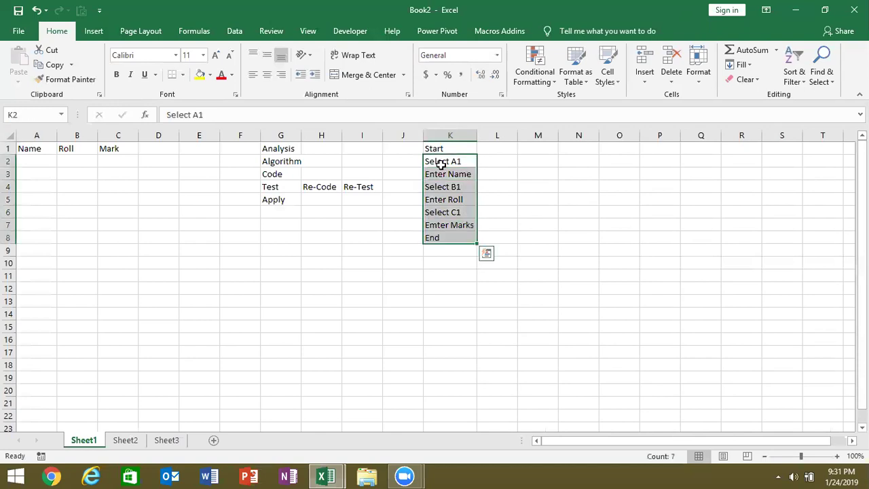
key(Up)
click(442, 166)
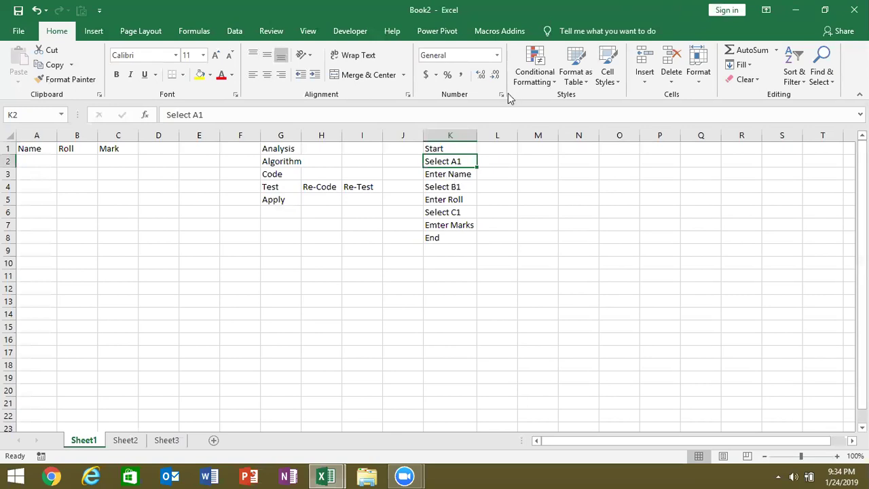
Minimize the Excel window to show the desktop
click(795, 10)
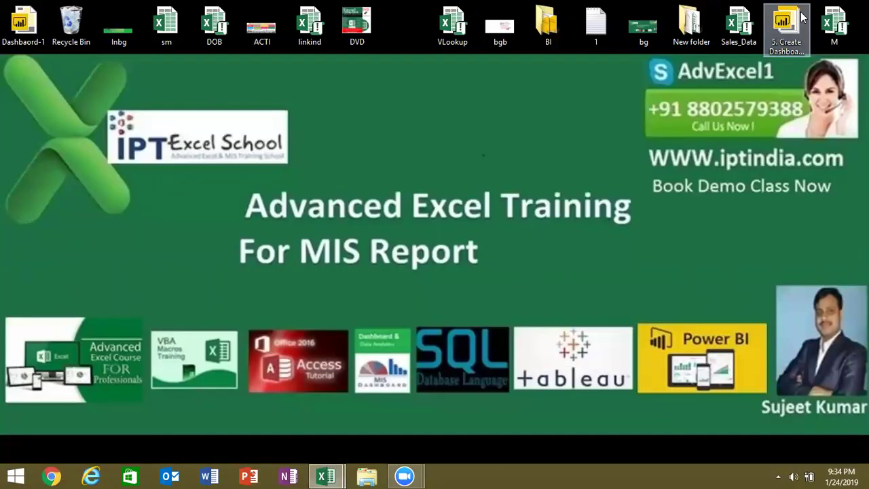